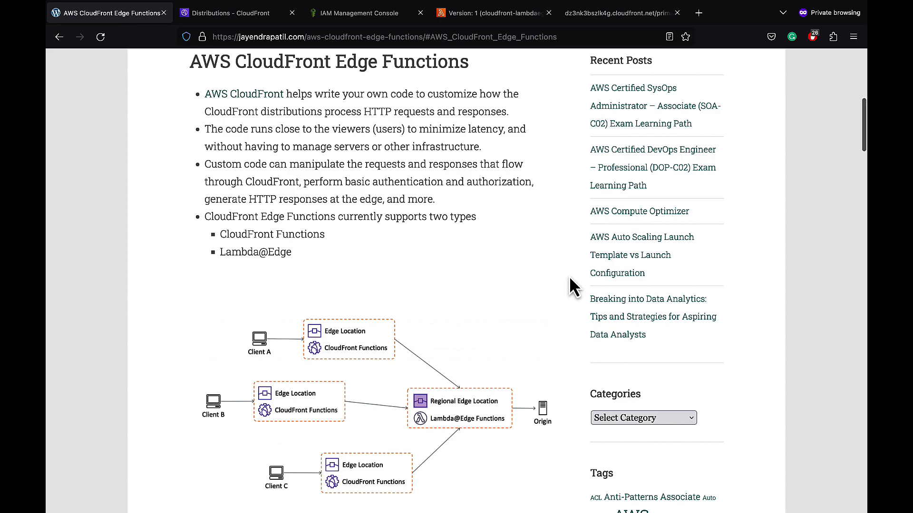
scroll(574, 287, "down", 10)
scroll(574, 287, "down", 5)
scroll(574, 288, "down", 5)
scroll(574, 288, "down", 2)
scroll(574, 287, "down", 2)
scroll(574, 288, "down", 1)
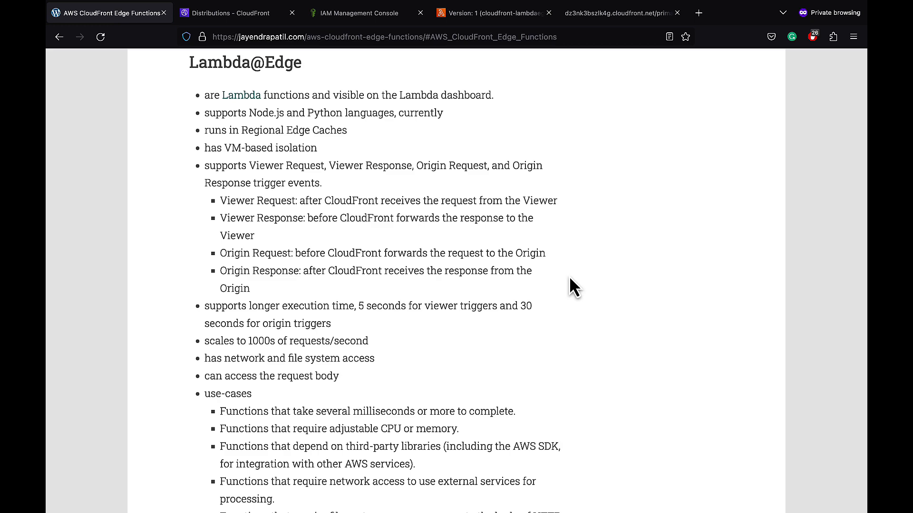
scroll(569, 276, "down", 5)
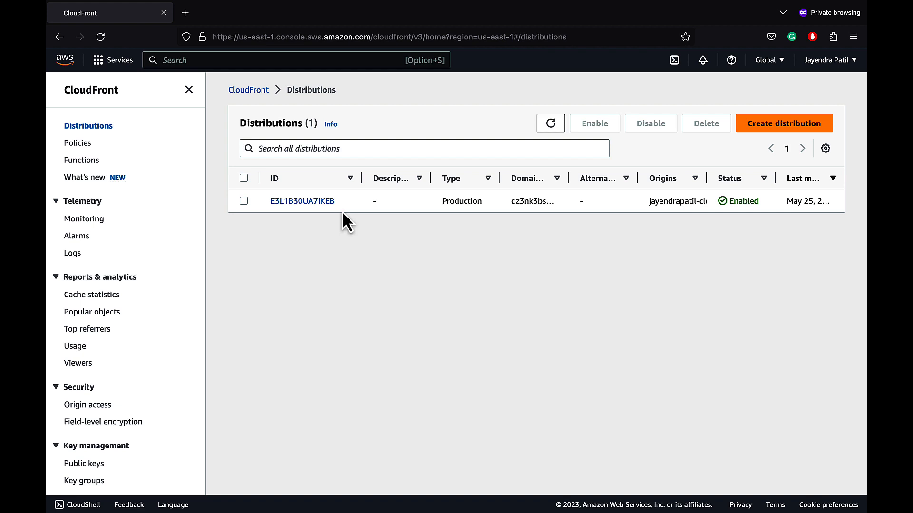
Review distribution E3L1B30UA7IKEB's origins and cache behaviors
left_click(307, 203)
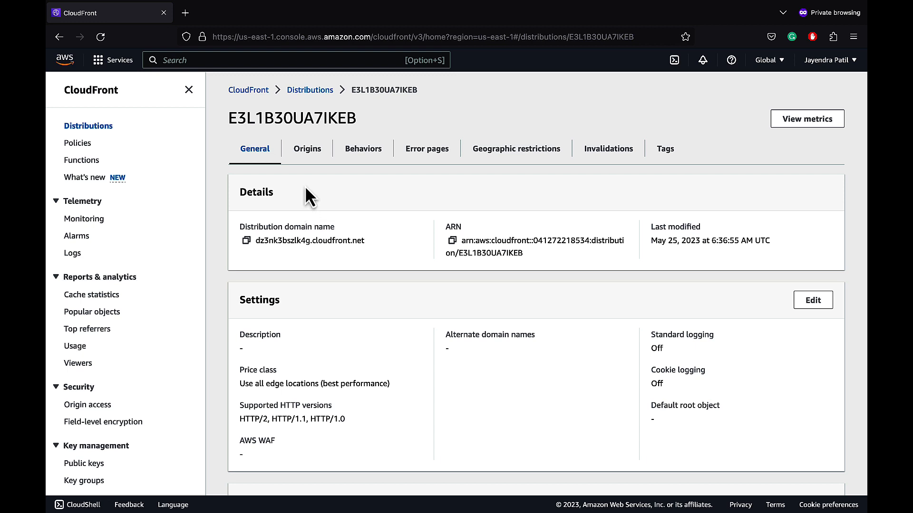
left_click(307, 148)
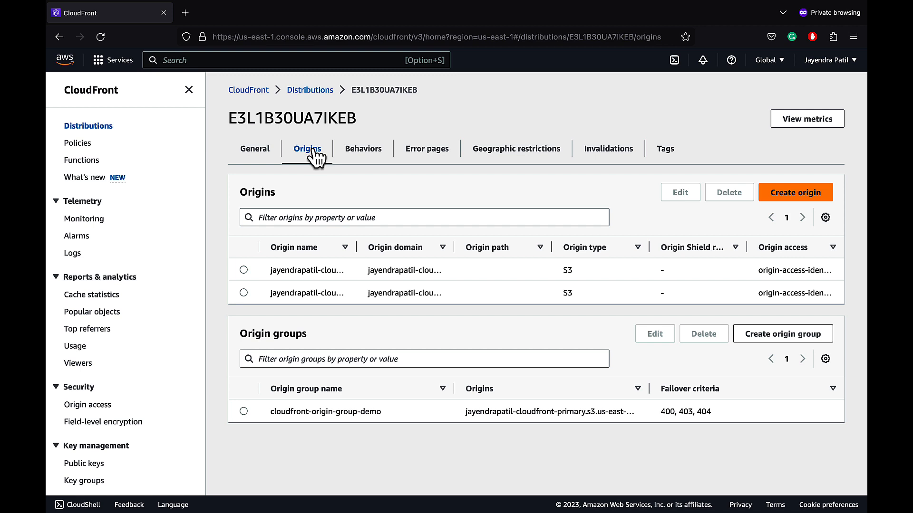
left_click(368, 154)
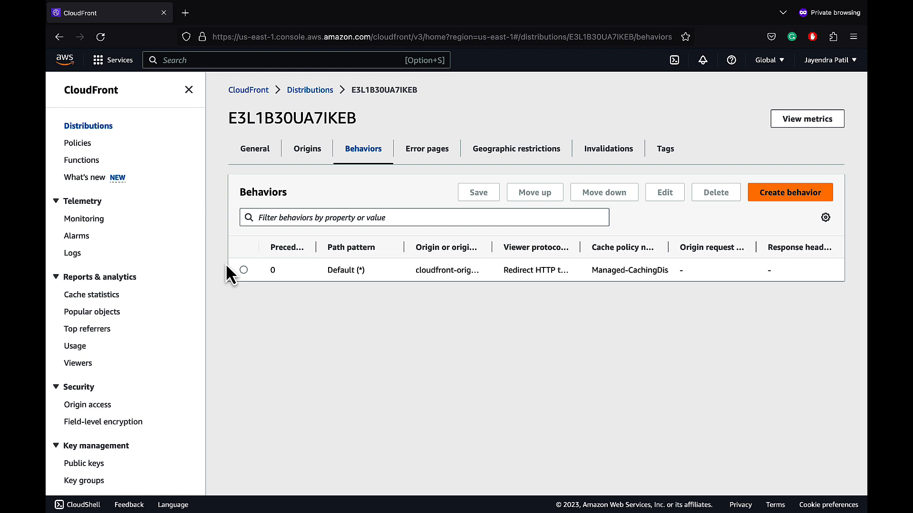
Inspect the Default (*) behavior's settings and function associations, leaving it unchanged
left_click(243, 270)
left_click(663, 192)
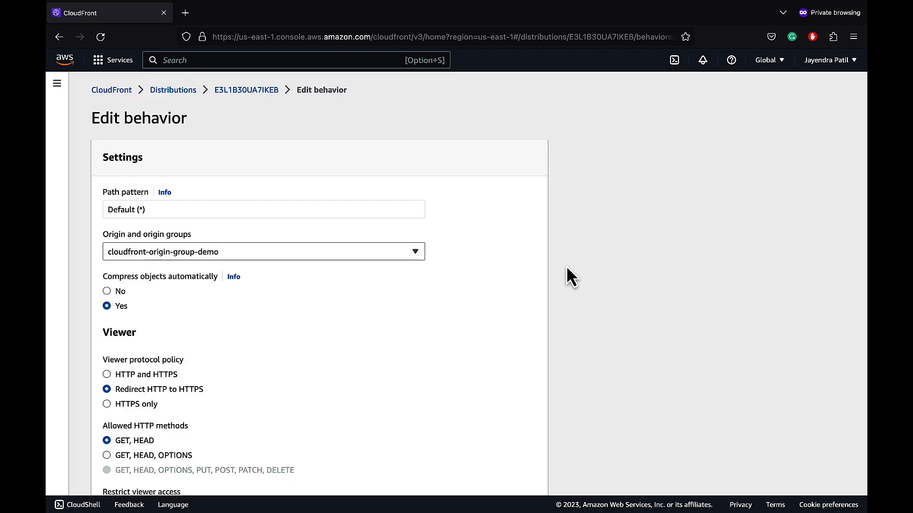
scroll(567, 266, "down", 3)
scroll(566, 266, "down", 2)
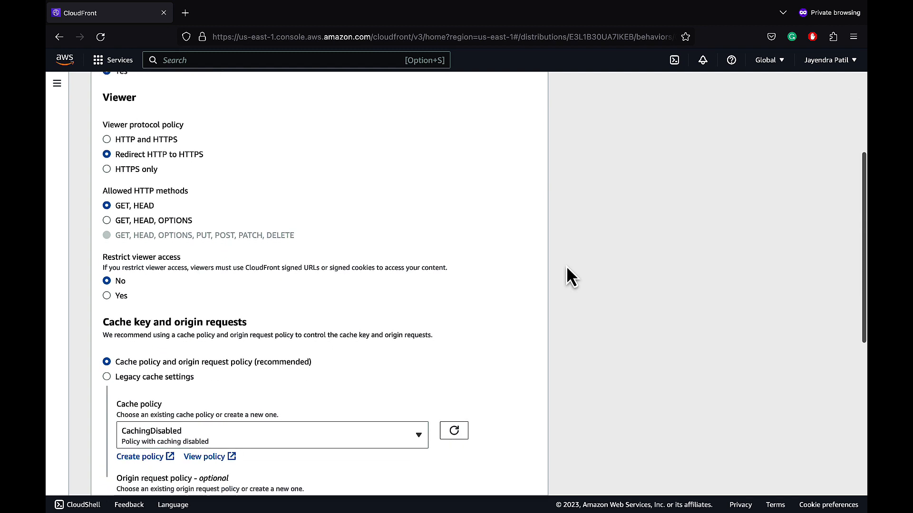
scroll(566, 266, "down", 2)
scroll(566, 266, "down", 3)
scroll(566, 266, "down", 2)
scroll(566, 267, "down", 1)
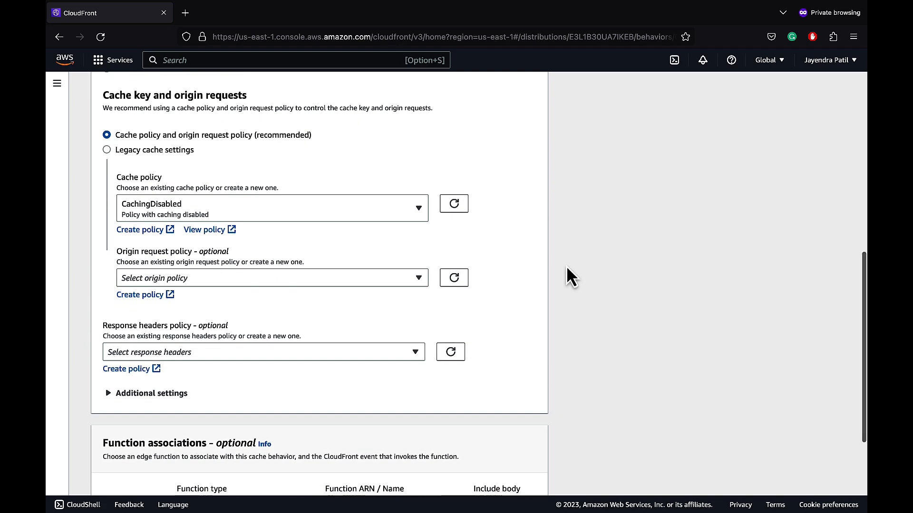
scroll(567, 266, "down", 3)
scroll(566, 265, "up", 1)
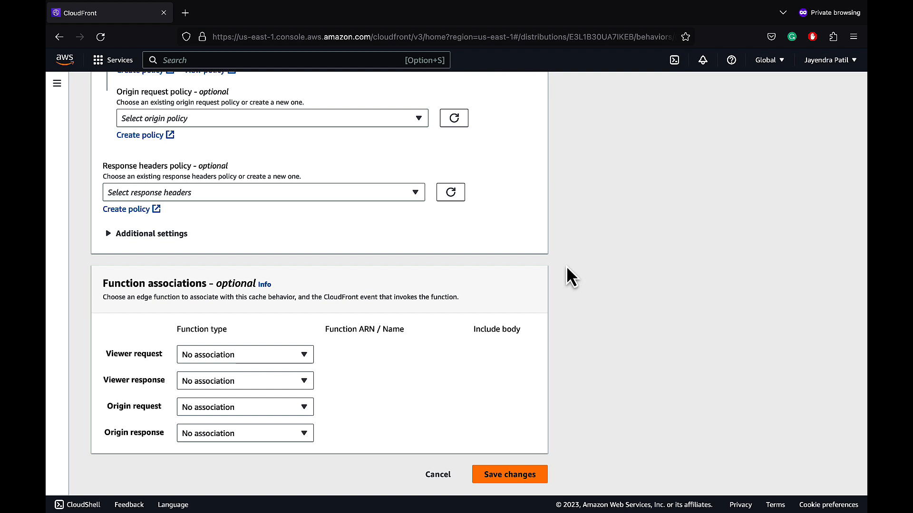
left_click(438, 475)
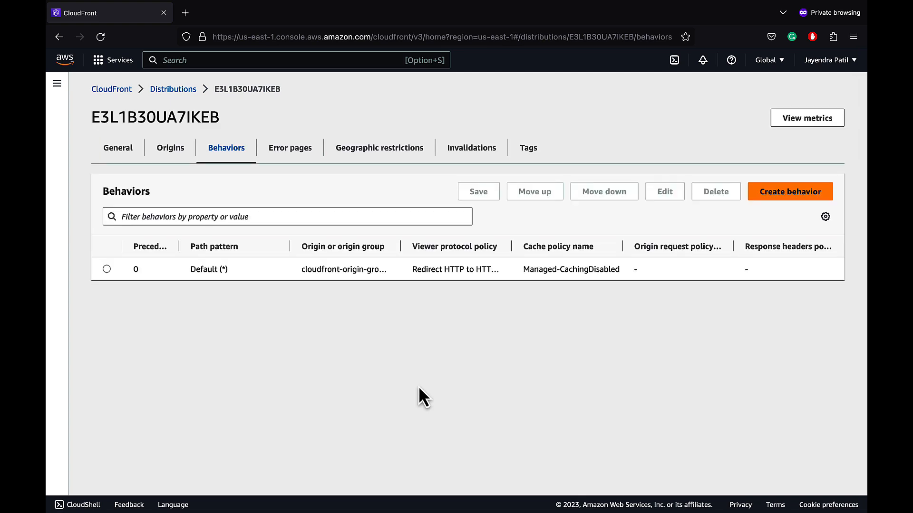
Load primary.html from the distribution's domain name in a new private tab
left_click(118, 148)
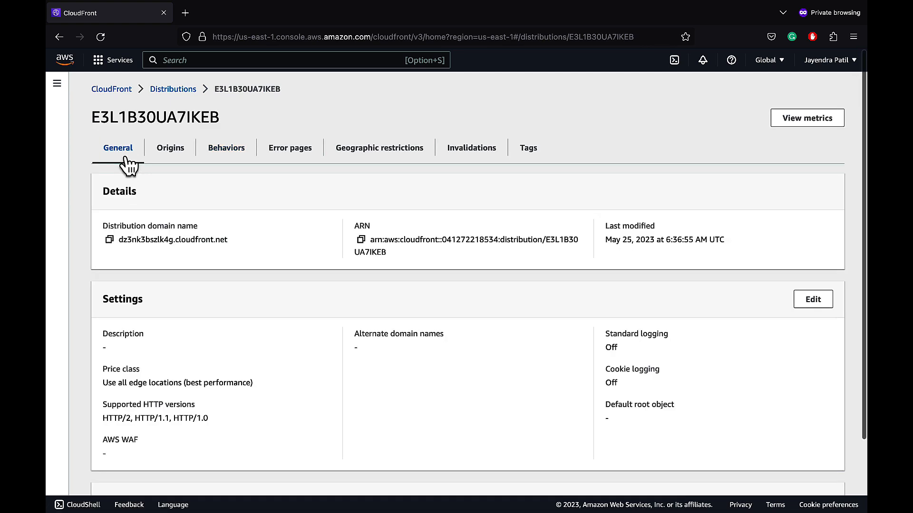
left_click(109, 240)
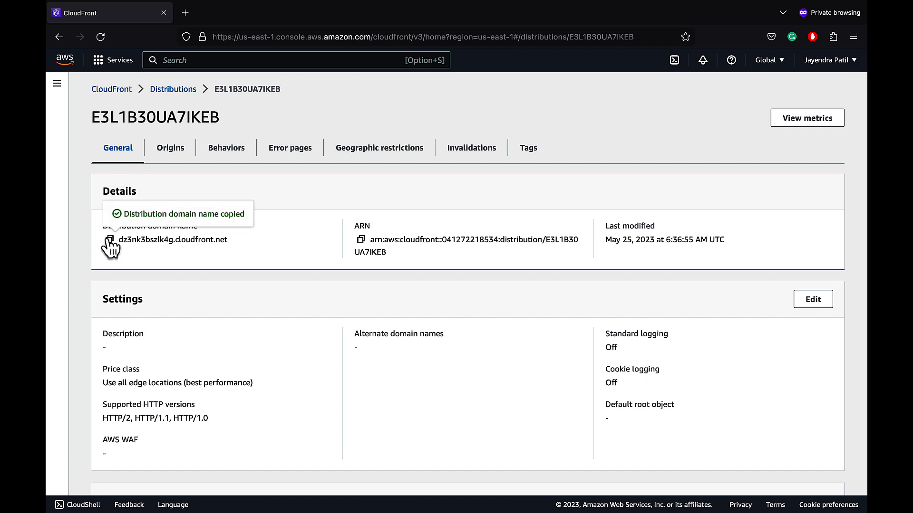
left_click(186, 12)
key("ctrl+v")
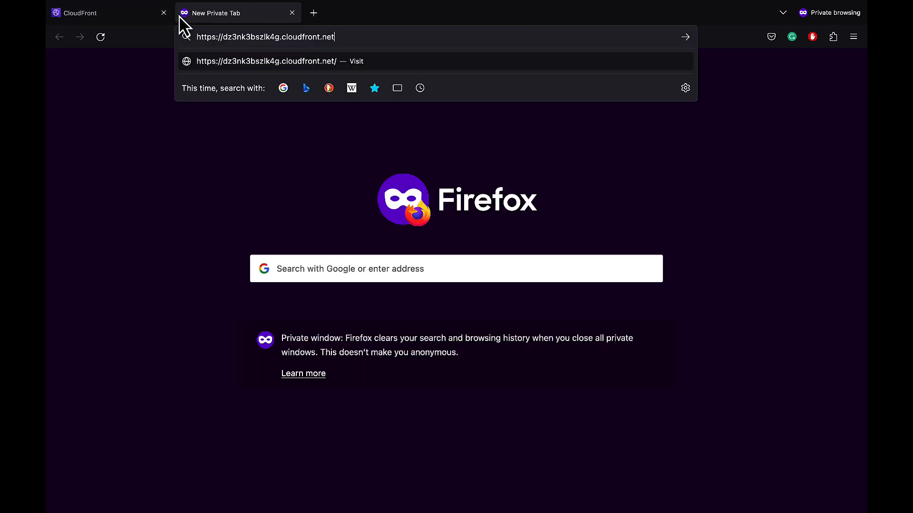
type("/primary.html")
key("Return")
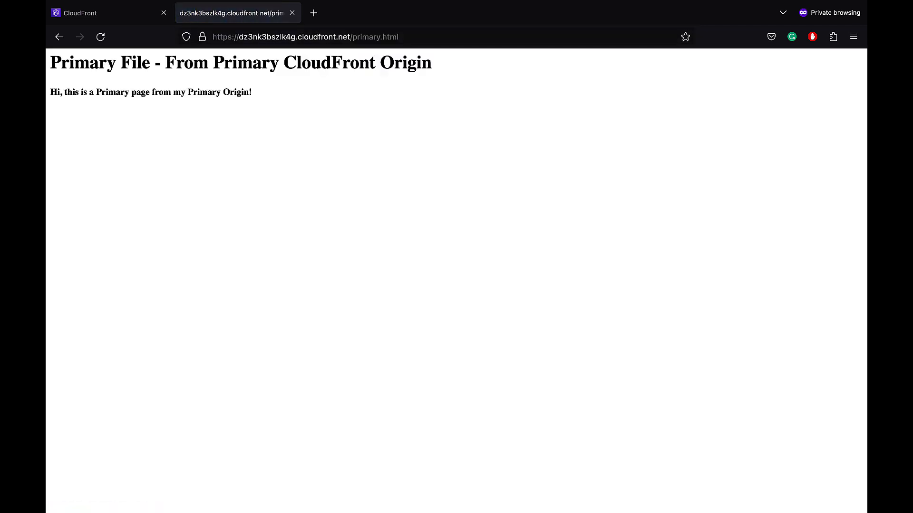
Capture the page reload in the Network tools and show primary.html's response headers
key("ctrl+shift+e")
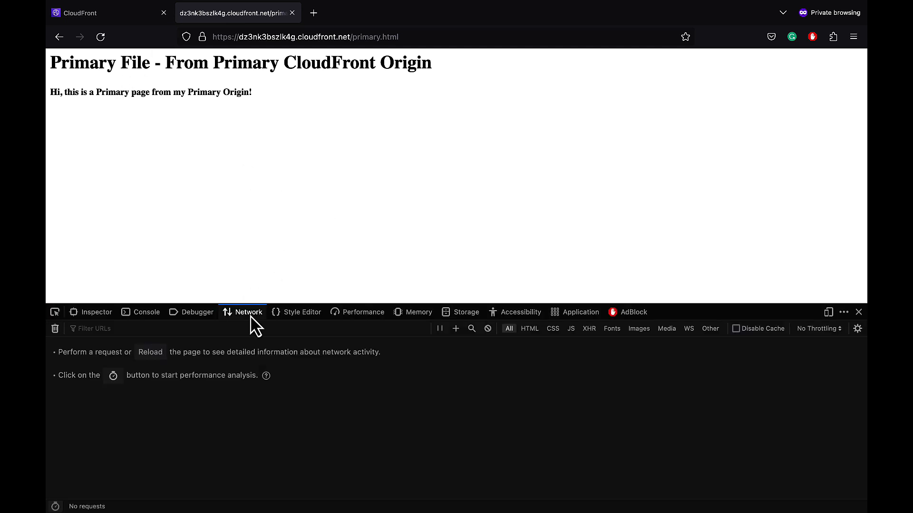
key("F5")
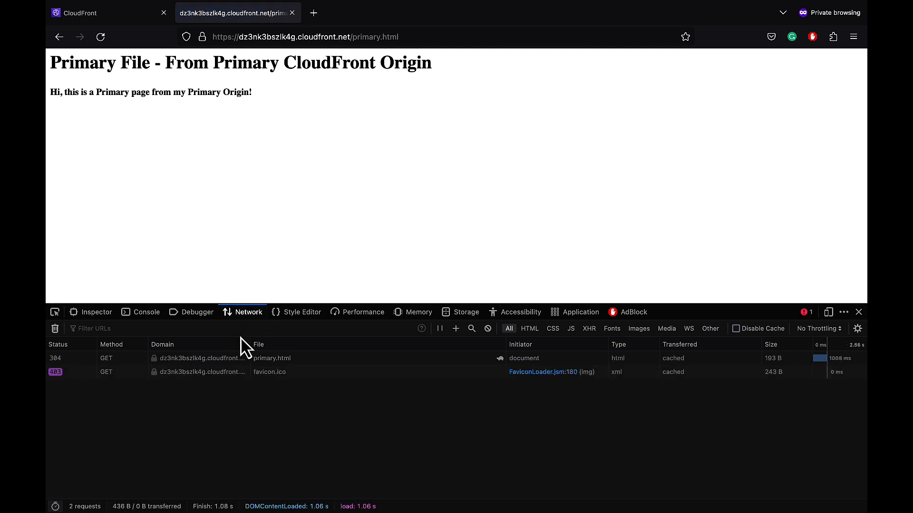
left_click(218, 360)
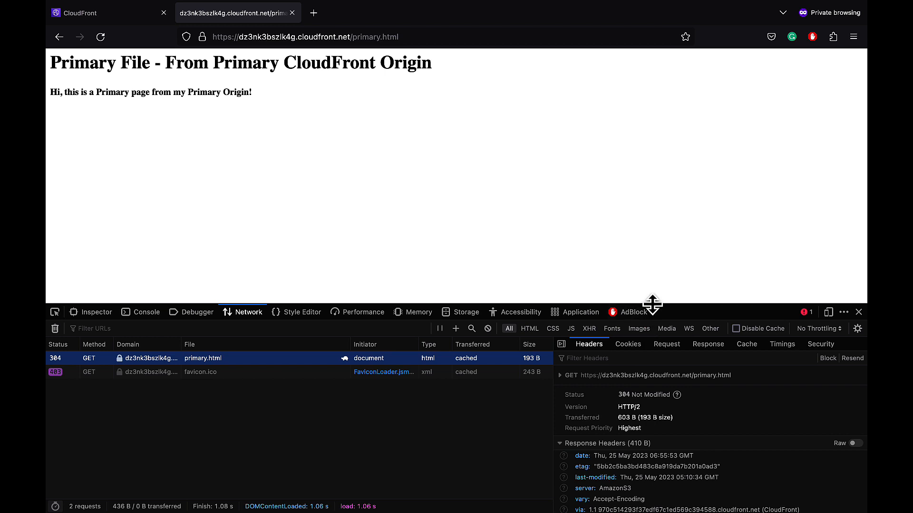
left_click_drag(653, 303, 653, 192)
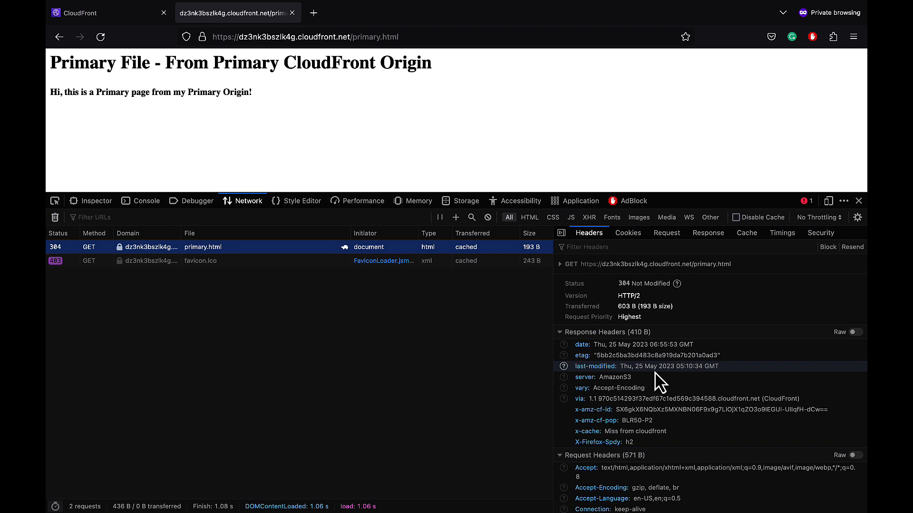
Find Lambda via the AWS search bar, open it in a new tab and begin creating a function
left_click(108, 13)
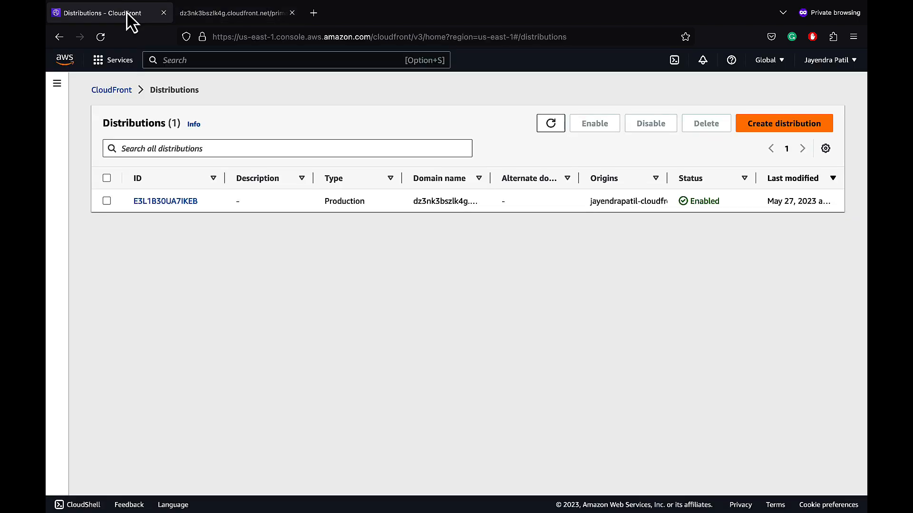
left_click(177, 61)
type("Lambda")
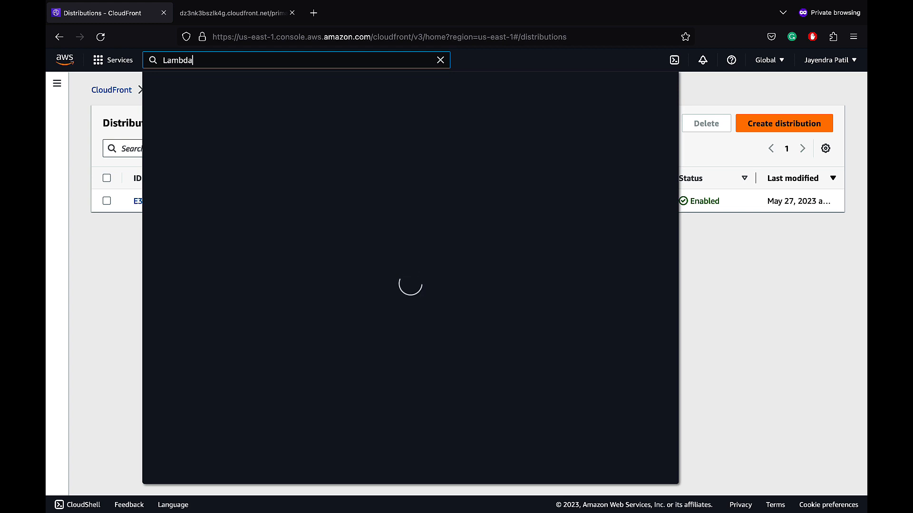
left_click(345, 178, "ctrl")
left_click(715, 99)
left_click(264, 14)
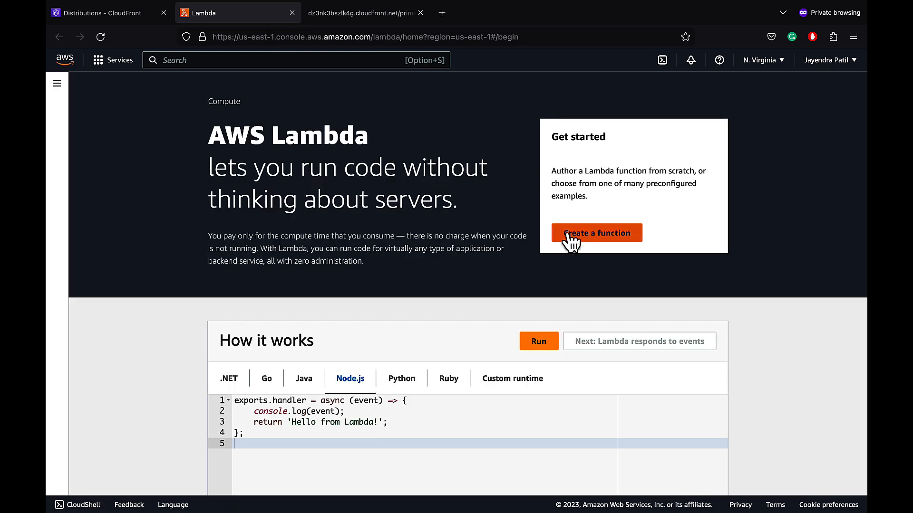
left_click(584, 241)
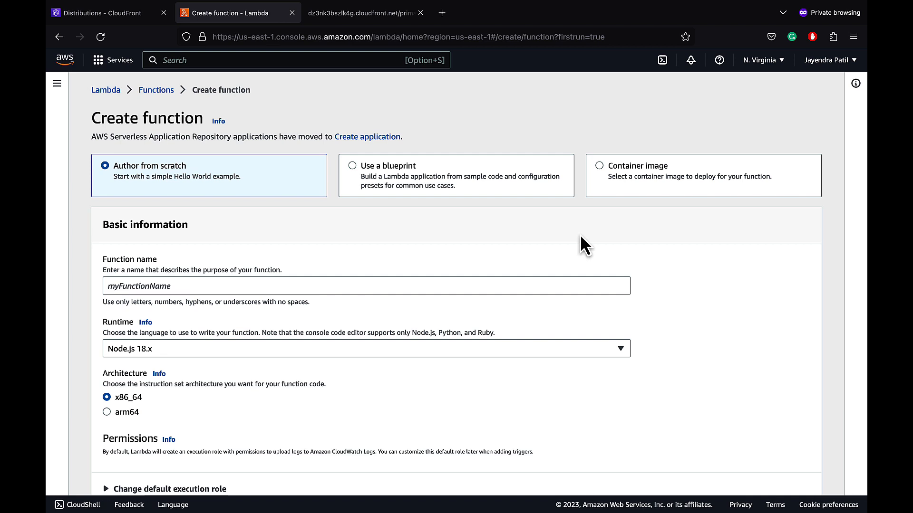
Choose the Modify HTTP response header nodejs14.x blueprint for the new function
left_click(353, 170)
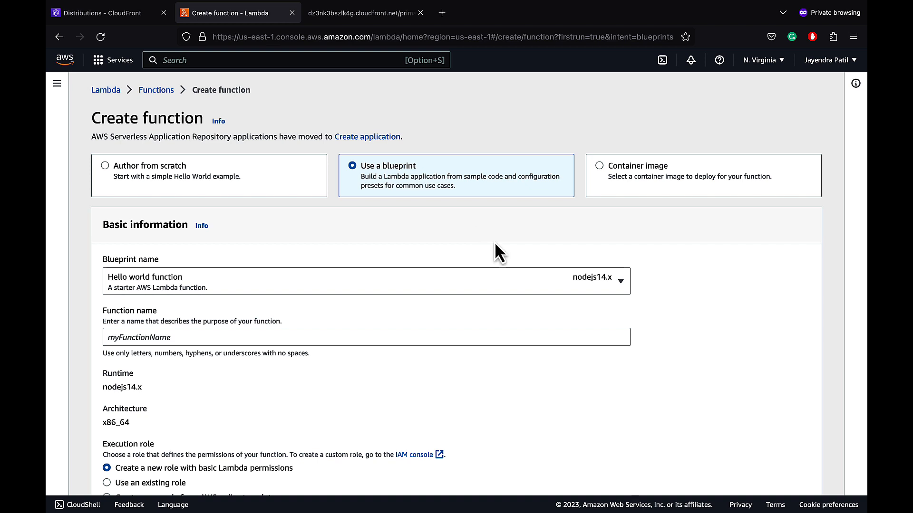
left_click(520, 274)
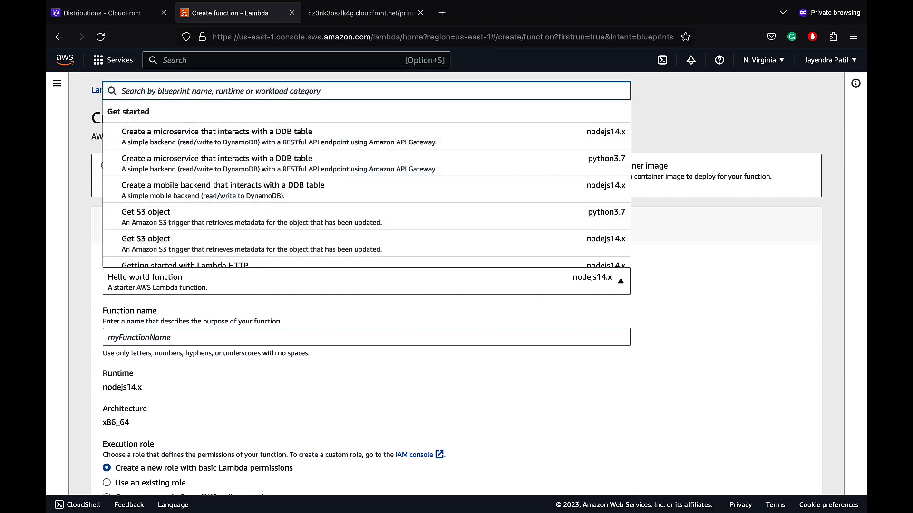
type("cloudfront")
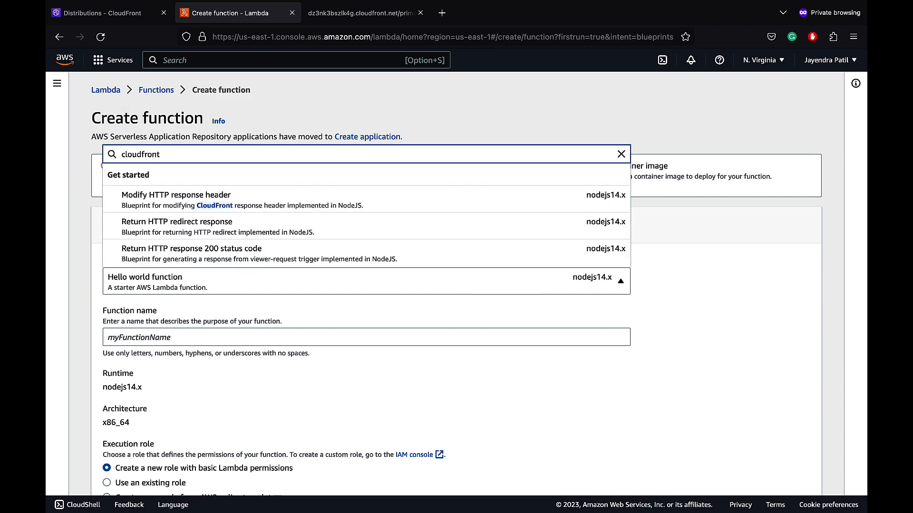
left_click(501, 196)
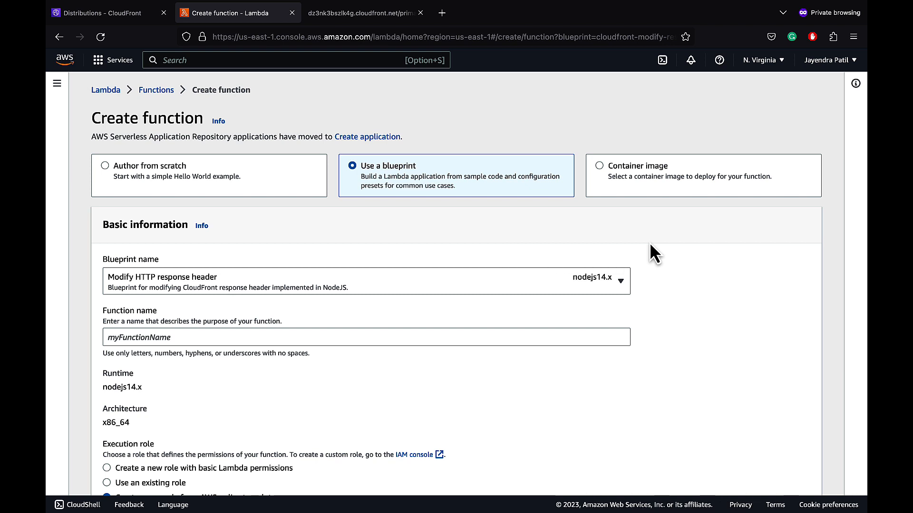
Name the function cloudfront-lambdaegde-demo and a new role cloudfront-lambdaedge-demo-role with Basic Lambda@Edge permissions
left_click(519, 336)
type("cloudfront-lambdaegde-de")
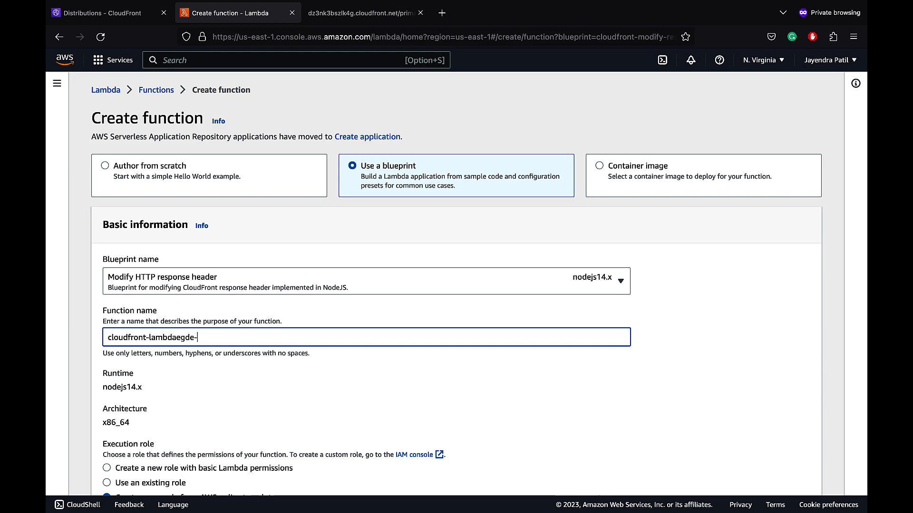
type("mo")
left_click(668, 363)
scroll(668, 362, "down", 2)
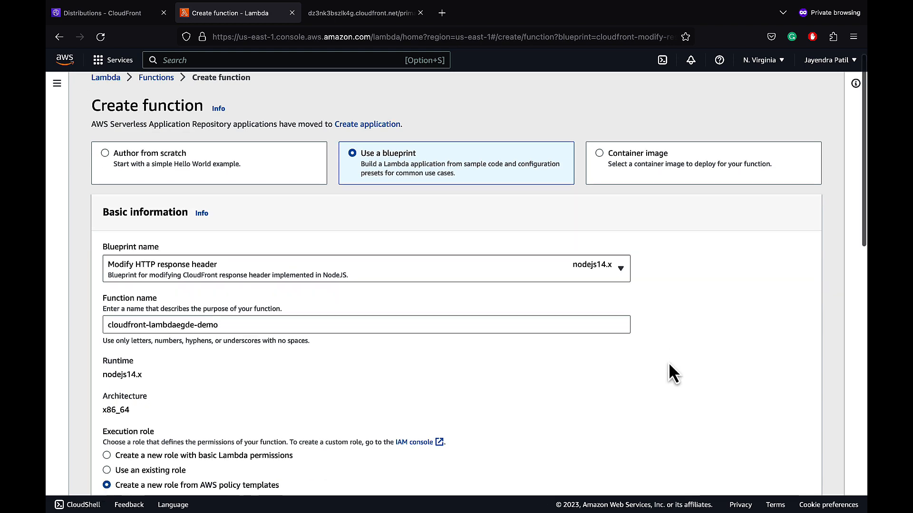
scroll(668, 362, "down", 4)
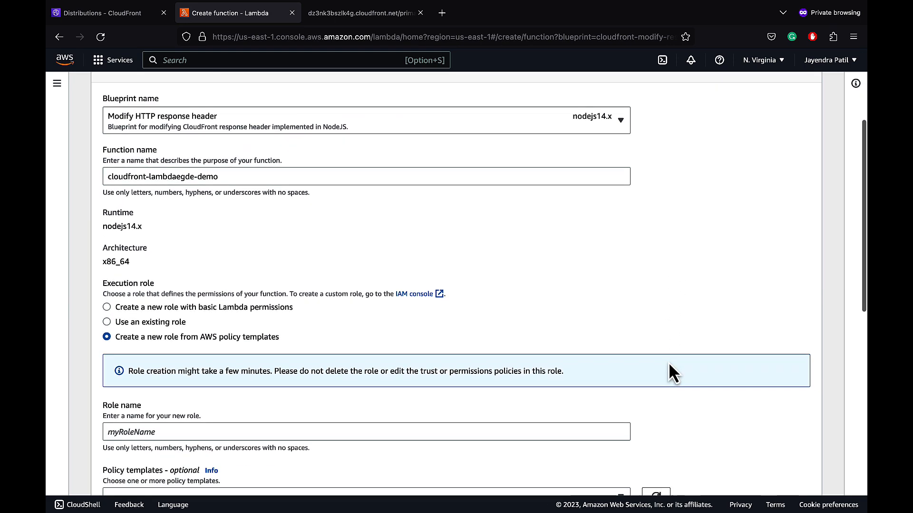
scroll(668, 363, "down", 3)
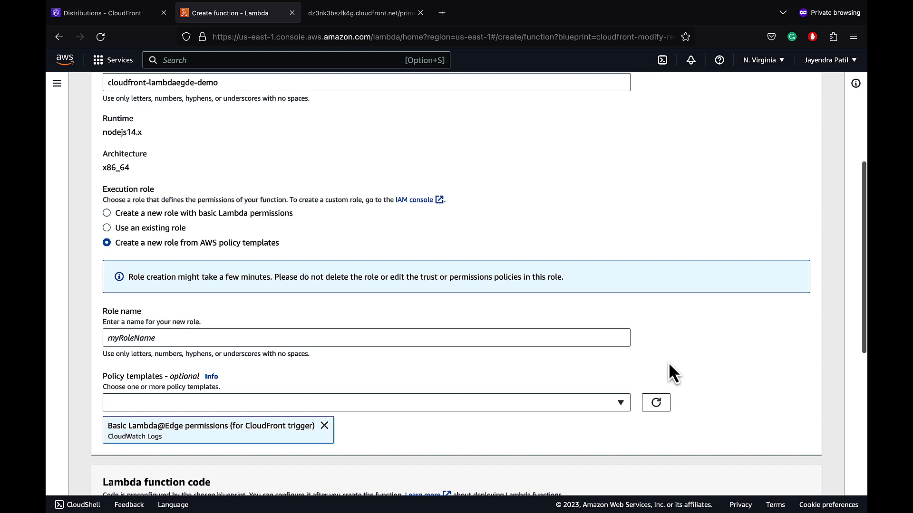
left_click(402, 337)
type("cloudfront-lambdaedge-demo-role")
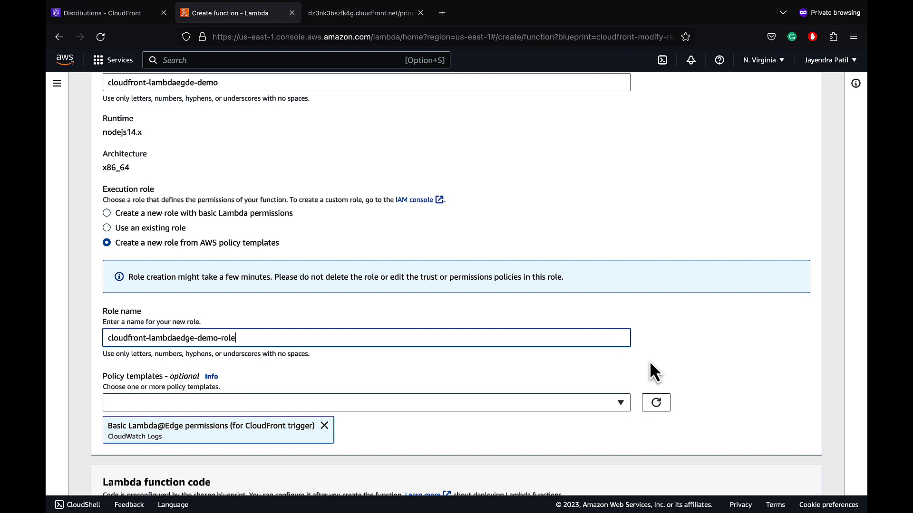
scroll(650, 361, "down", 2)
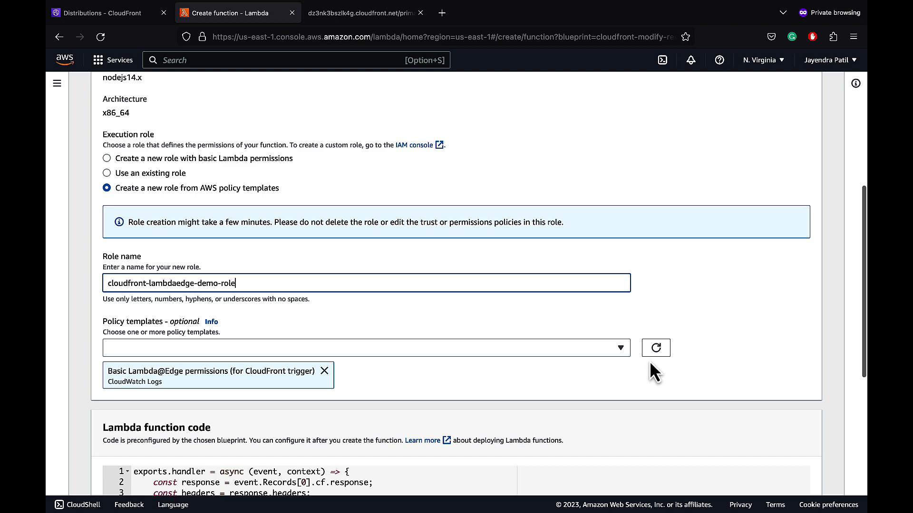
scroll(650, 361, "down", 3)
scroll(649, 360, "down", 3)
scroll(649, 362, "down", 5)
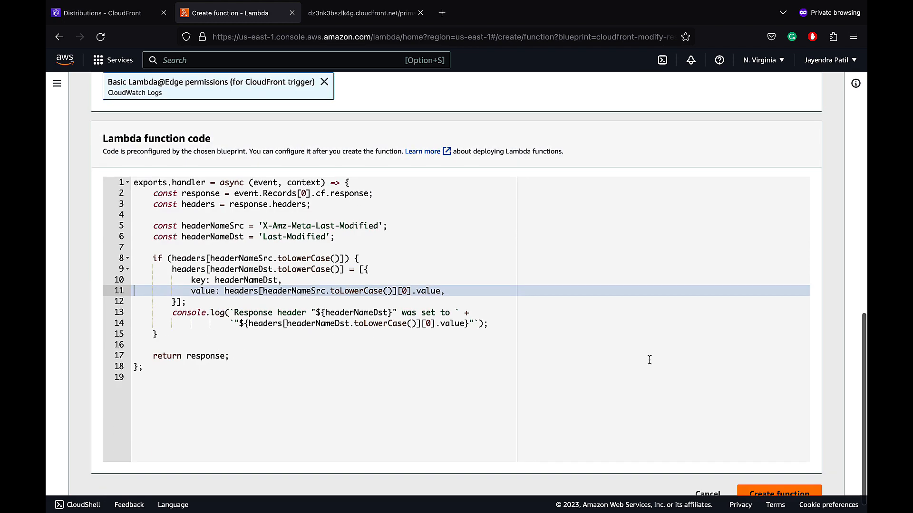
scroll(648, 360, "down", 1)
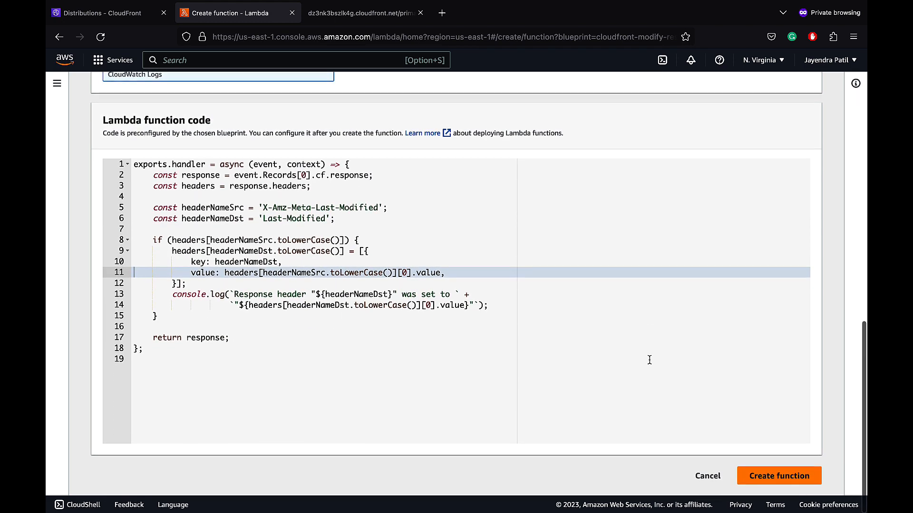
Create the function and dismiss the Deploy to Lambda@Edge prompt for now
left_click(773, 476)
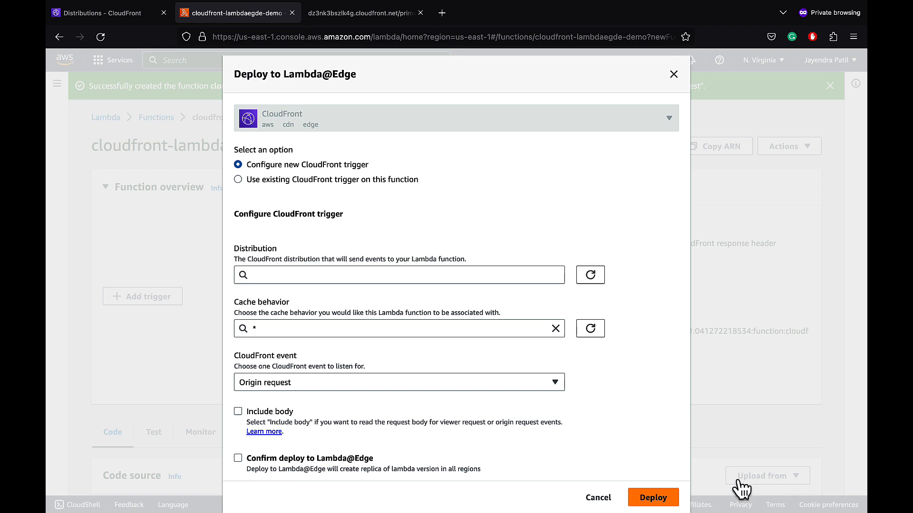
left_click(597, 497)
scroll(608, 353, "down", 5)
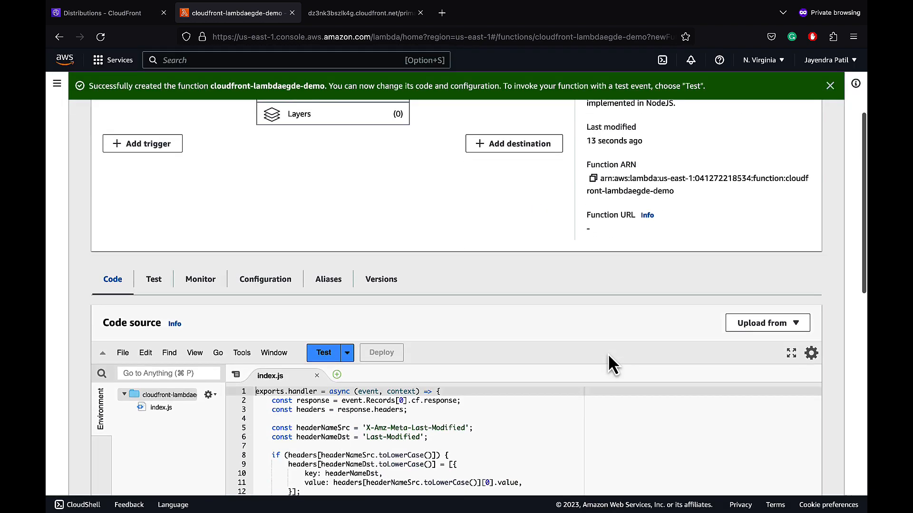
scroll(608, 354, "down", 3)
scroll(607, 353, "down", 3)
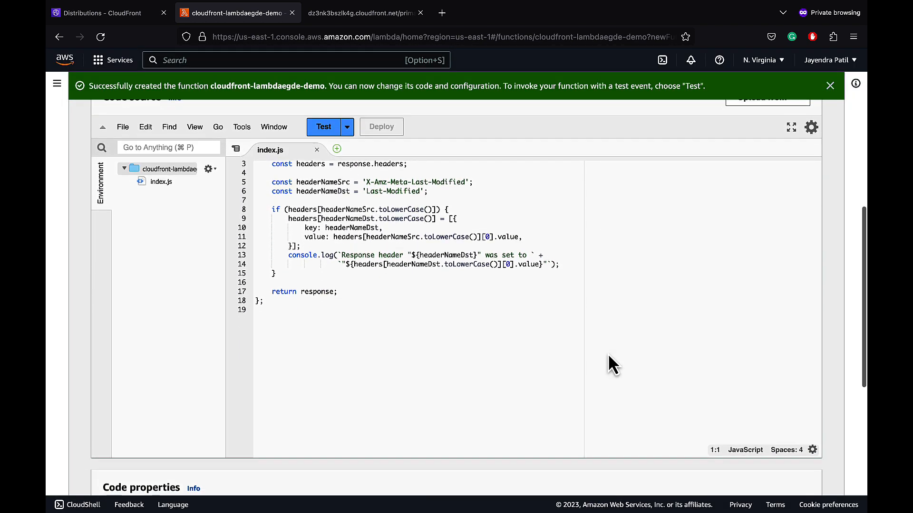
scroll(608, 353, "down", 1)
Replace index.js with the security-headers handler and deploy the code
left_click(365, 224)
key("ctrl+a")
key("ctrl+v")
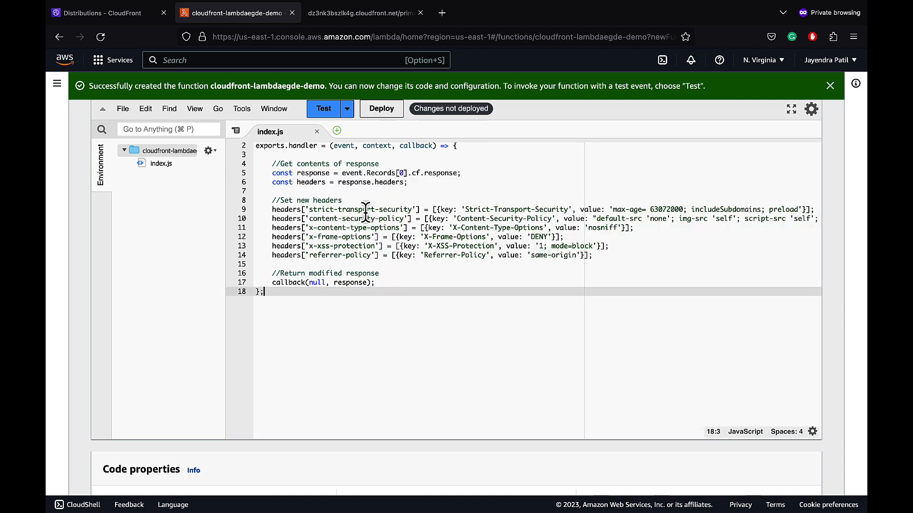
scroll(365, 212, "up", 2)
scroll(365, 213, "up", 2)
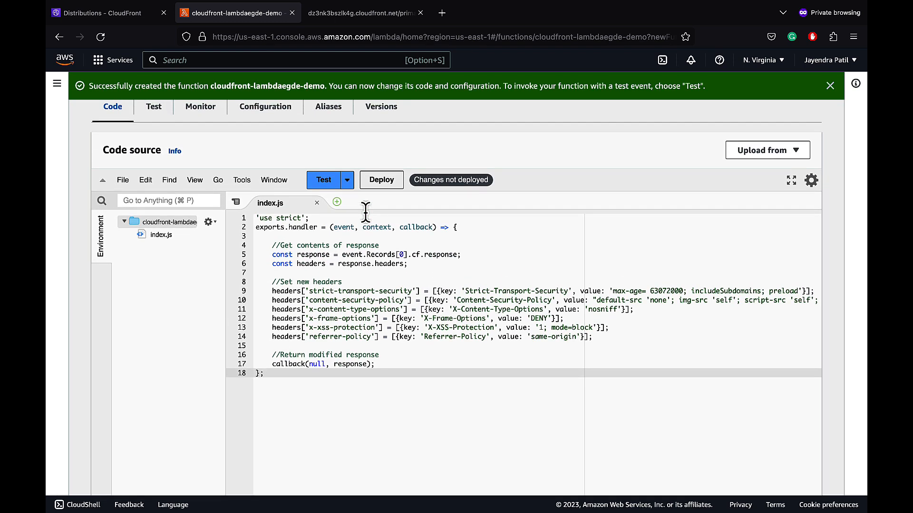
left_click(385, 182)
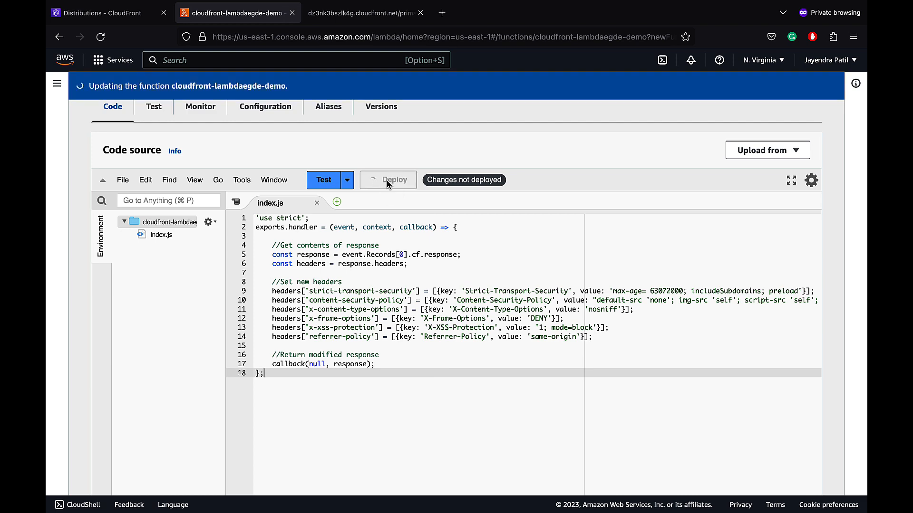
left_click(830, 86)
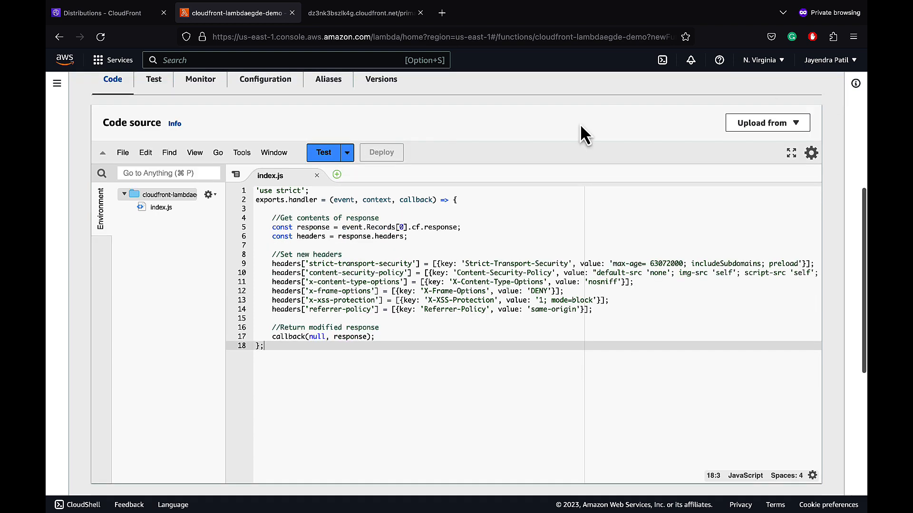
scroll(507, 147, "up", 5)
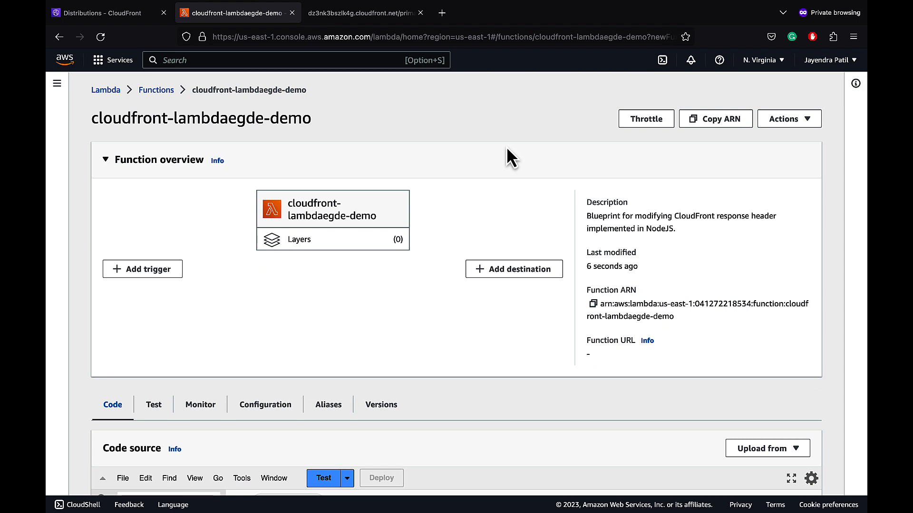
Add a trigger with CloudFront as its source and bring up the Lambda@Edge deployment settings
left_click(142, 268)
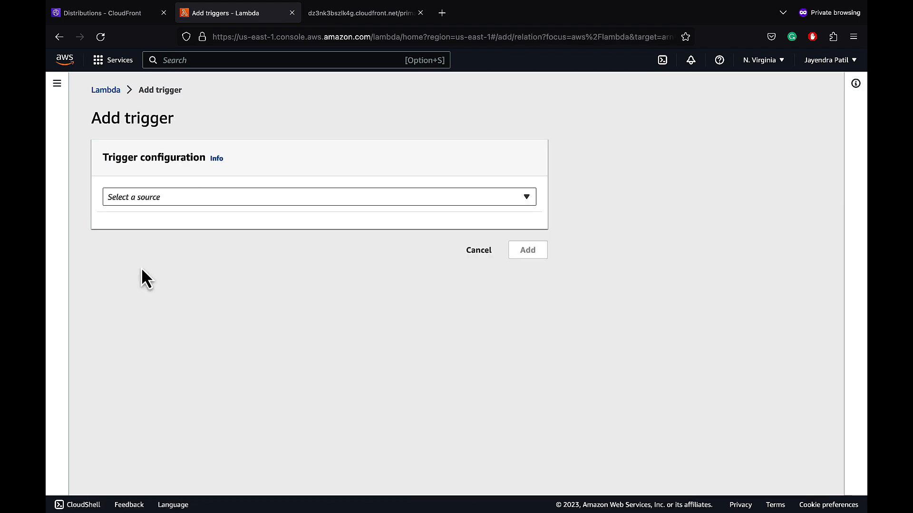
left_click(505, 199)
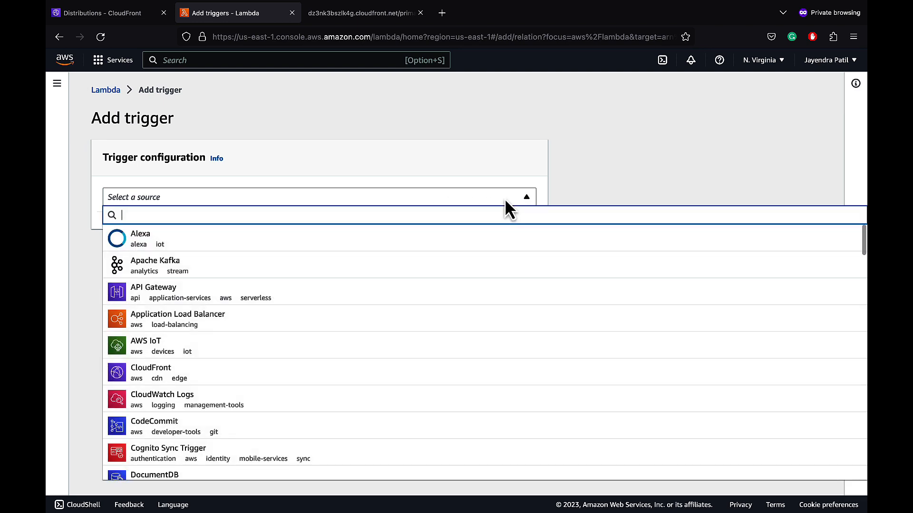
type("cl")
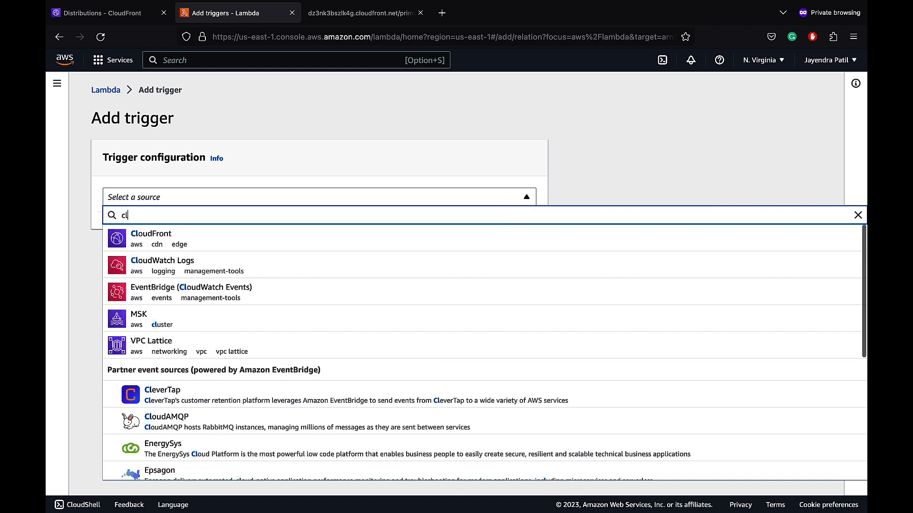
type("oudfront")
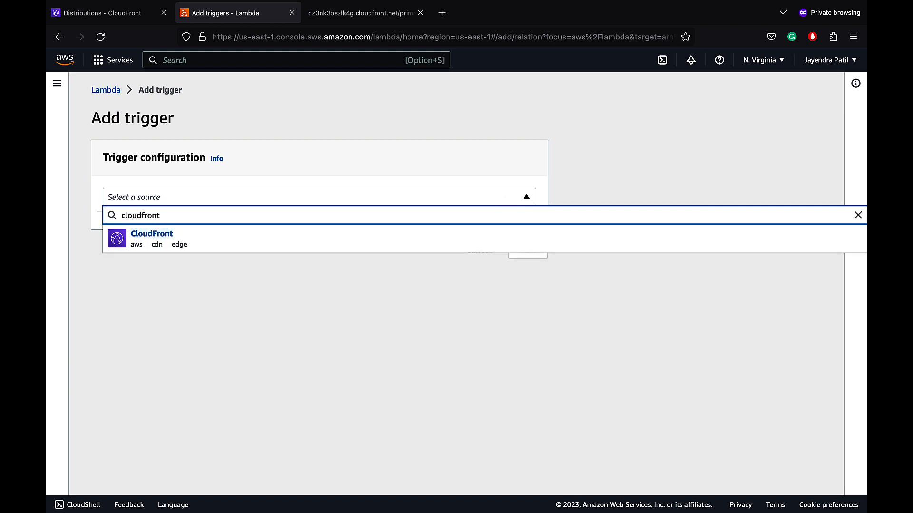
left_click(403, 239)
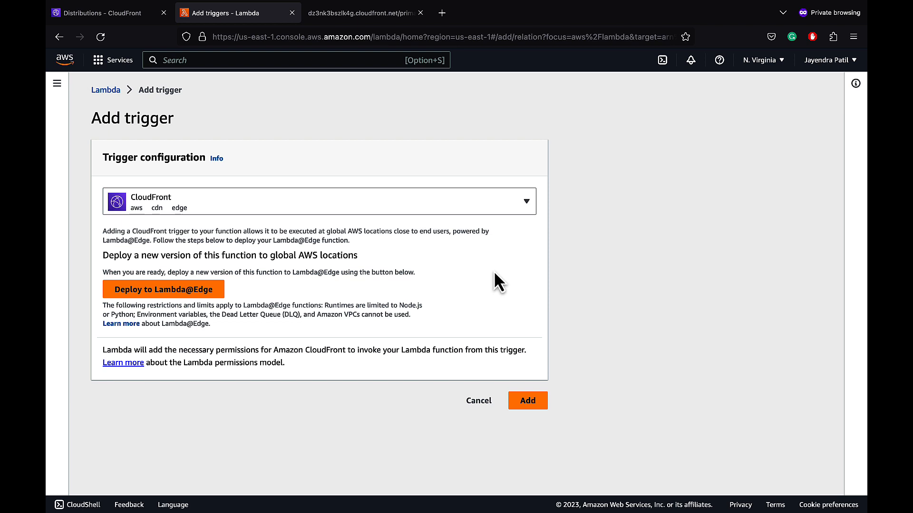
left_click(163, 290)
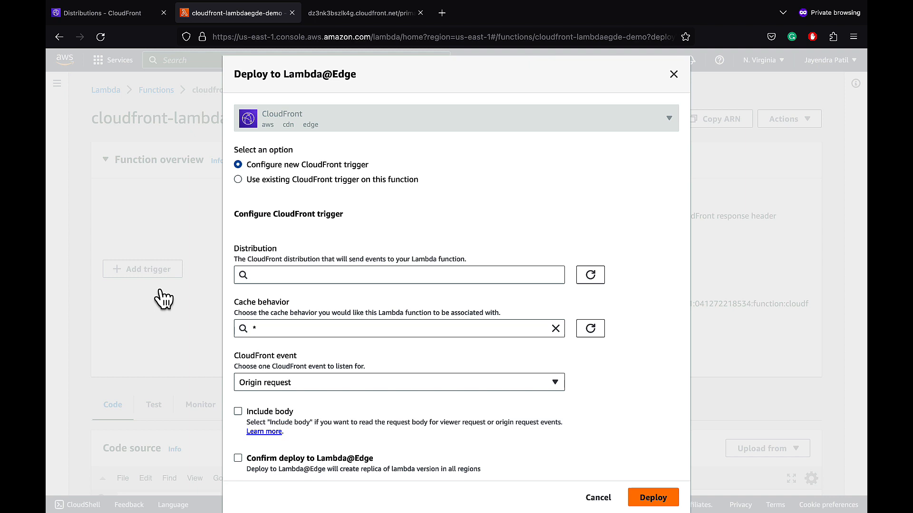
Target distribution dz3nk3bszlk4g.cloudfront.net with the * cache behavior
left_click(302, 274)
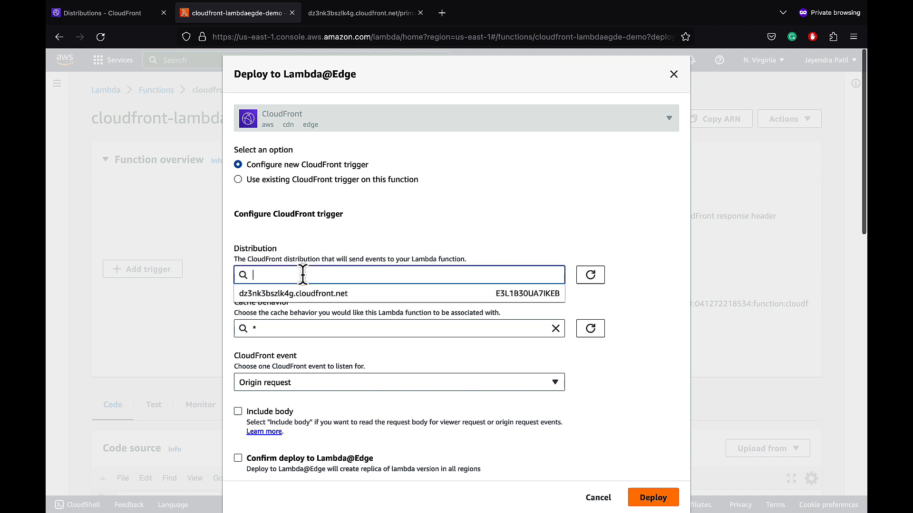
left_click(303, 293)
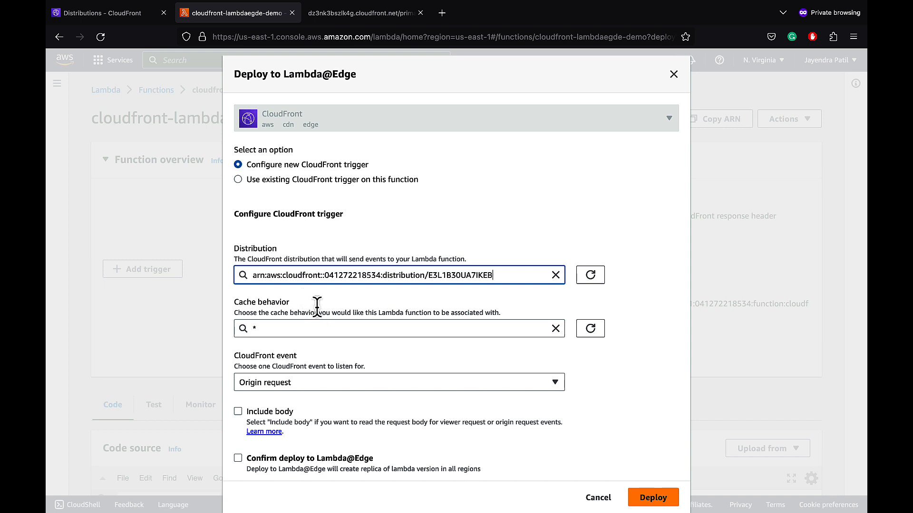
left_click(319, 329)
left_click(319, 371)
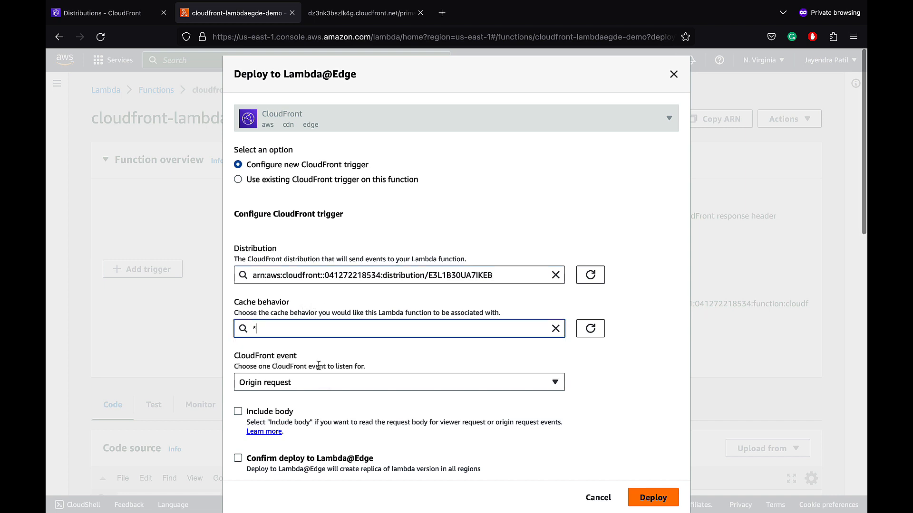
left_click(604, 370)
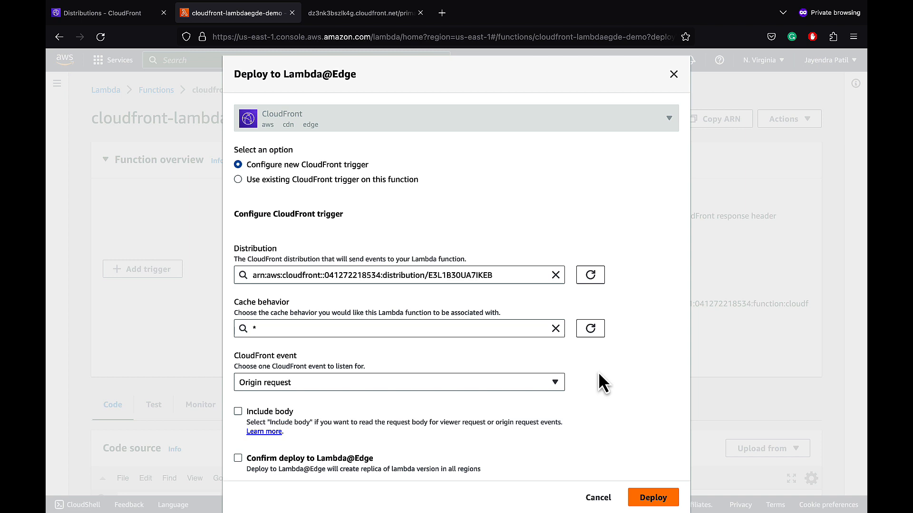
Set the event to Origin response, confirm replication to all regions and deploy to Lambda@Edge
left_click(551, 387)
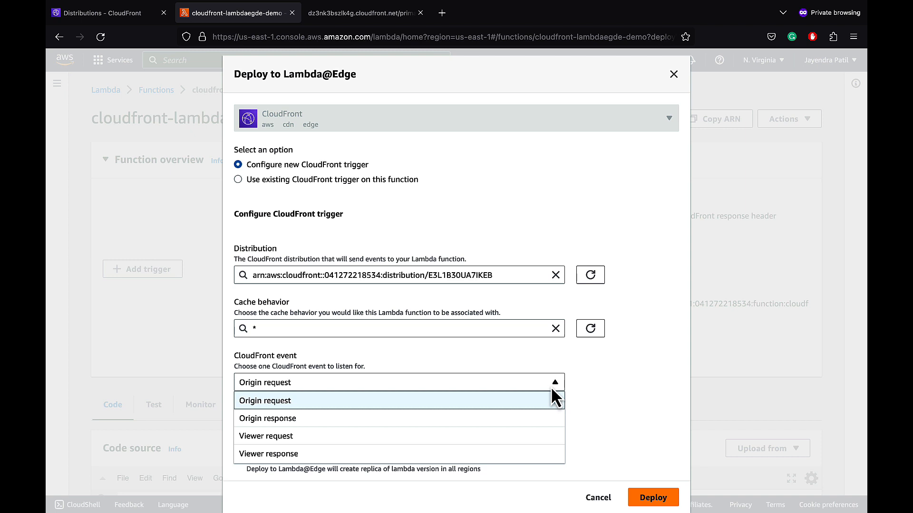
left_click(552, 419)
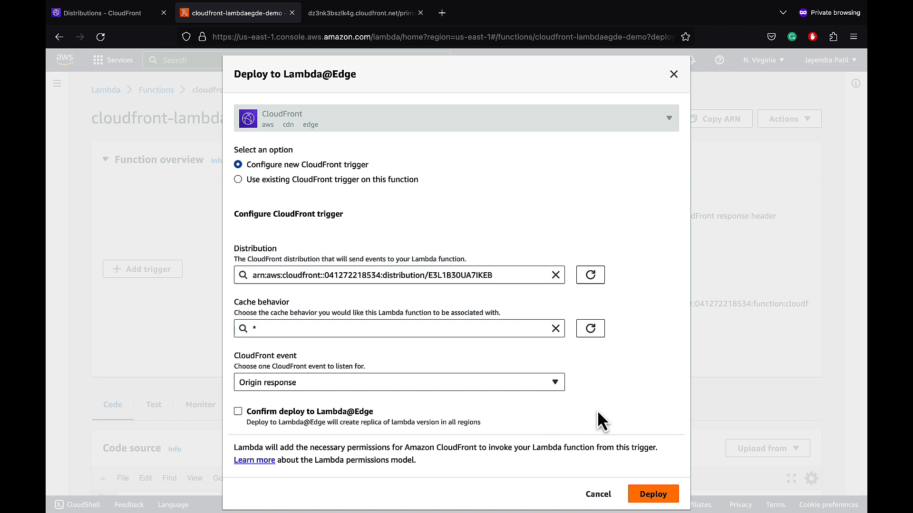
scroll(602, 421, "down", 1)
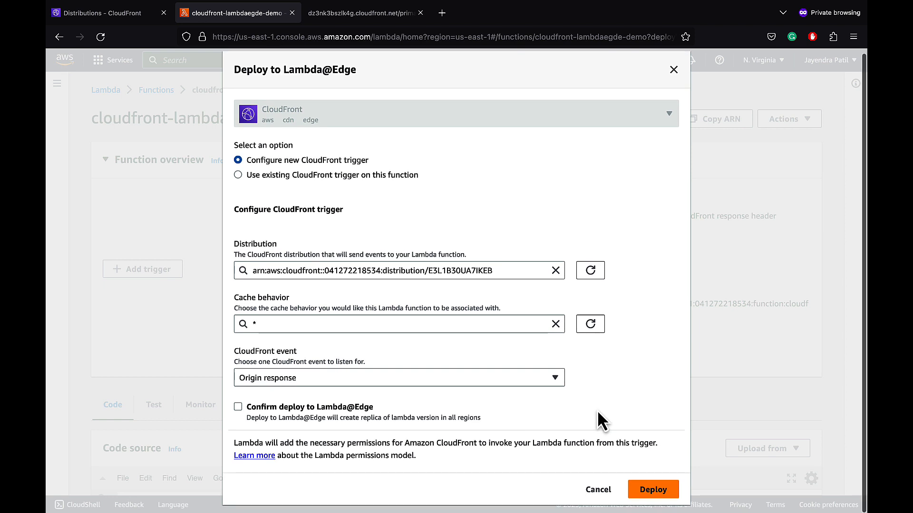
left_click(238, 408)
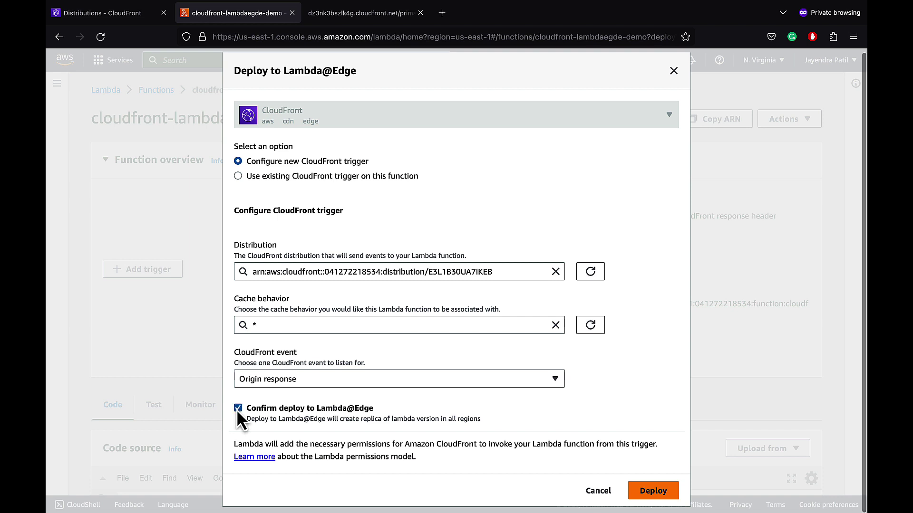
left_click(650, 492)
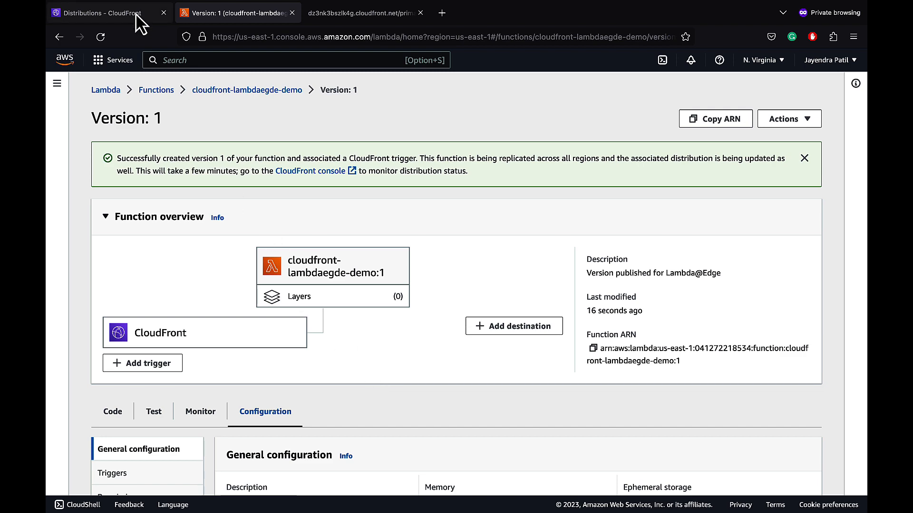
Open cloudfront-lambdaedge-demo-role from the IAM Roles list
left_click(107, 13)
left_click(215, 61)
type("IAM")
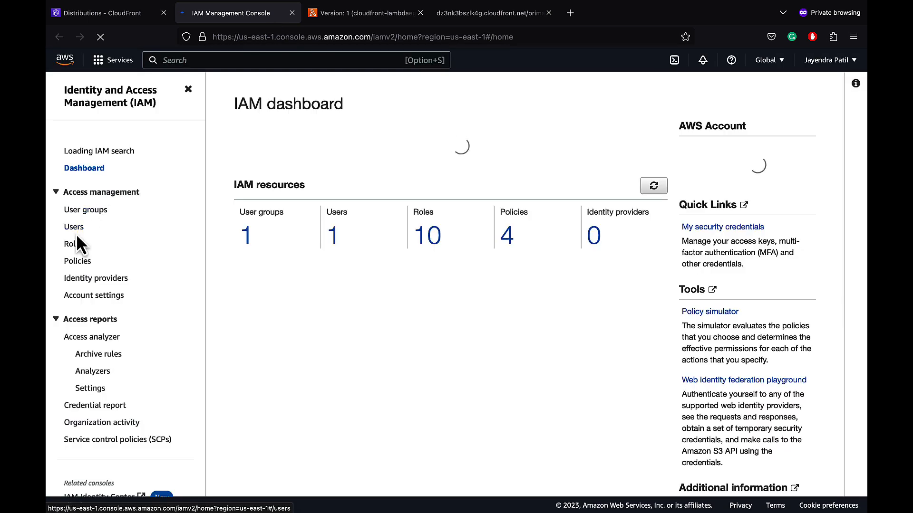
left_click(74, 245)
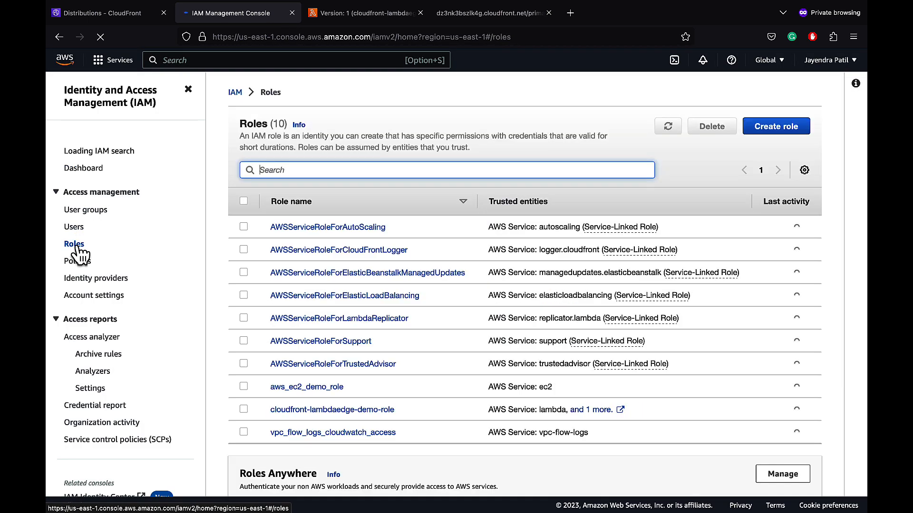
left_click(302, 414)
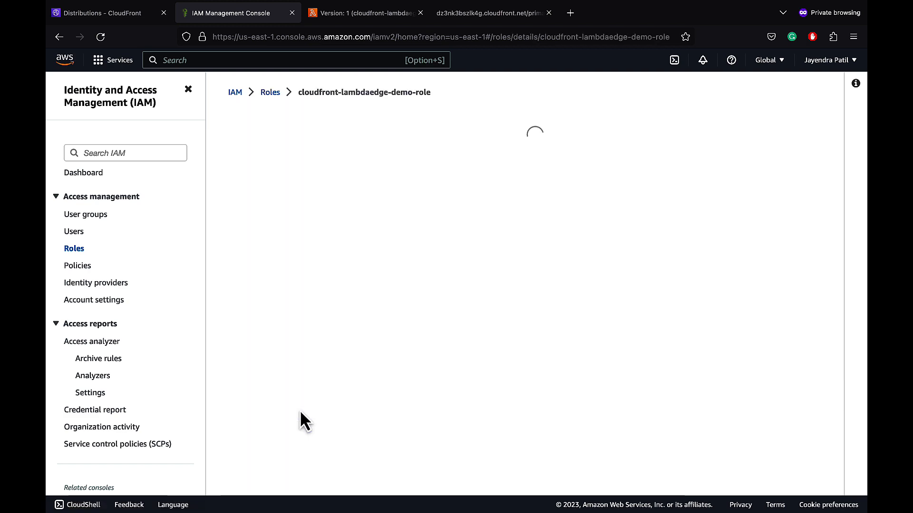
scroll(439, 205, "down", 1)
Review the role's logging policy and its trusted edgelambda and lambda services
left_click(280, 398)
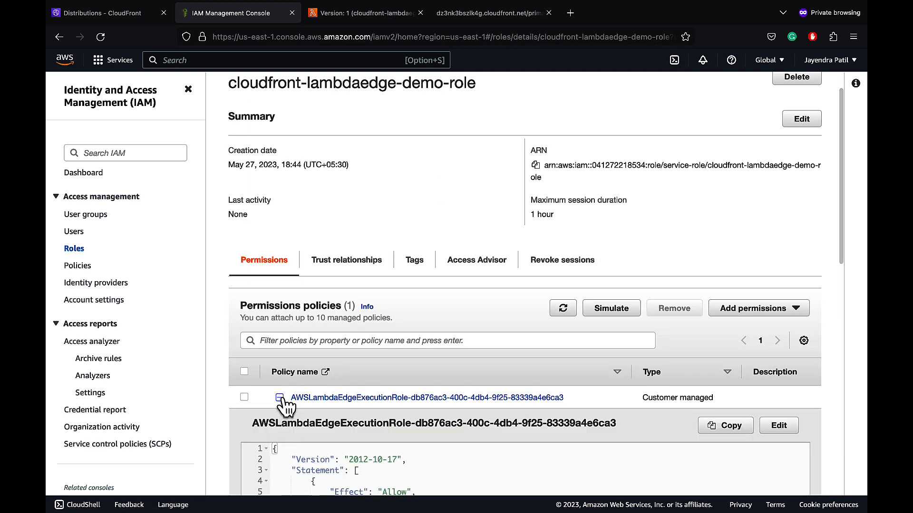
scroll(356, 399, "down", 3)
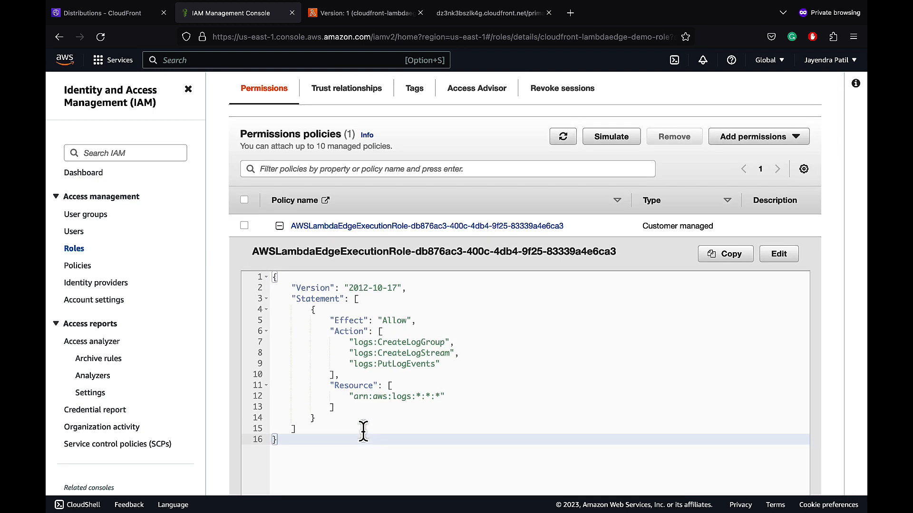
left_click(364, 100)
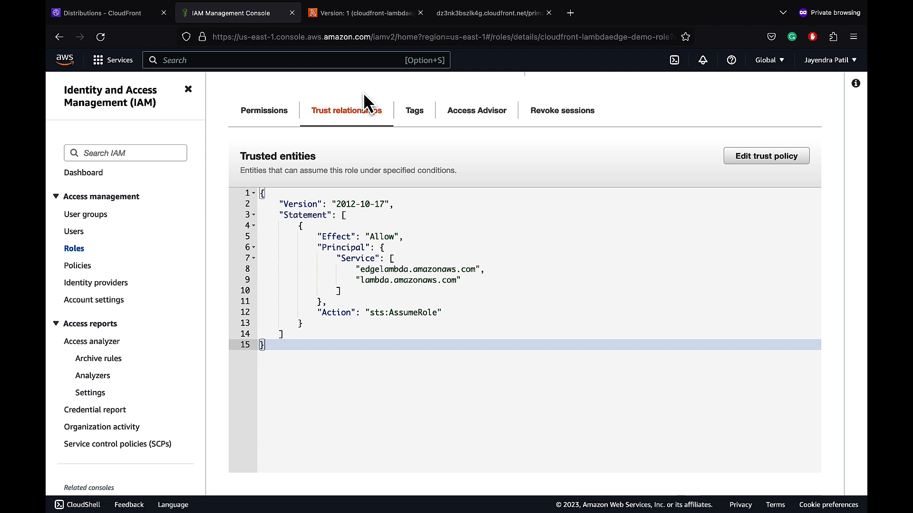
Confirm the Default behavior's origin response now lists the Lambda@Edge function, leaving it unchanged
left_click(142, 12)
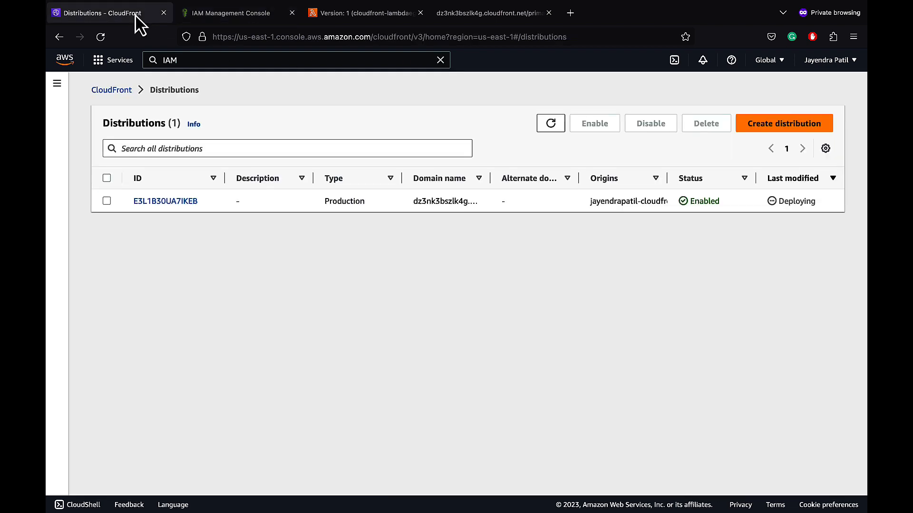
left_click(174, 201)
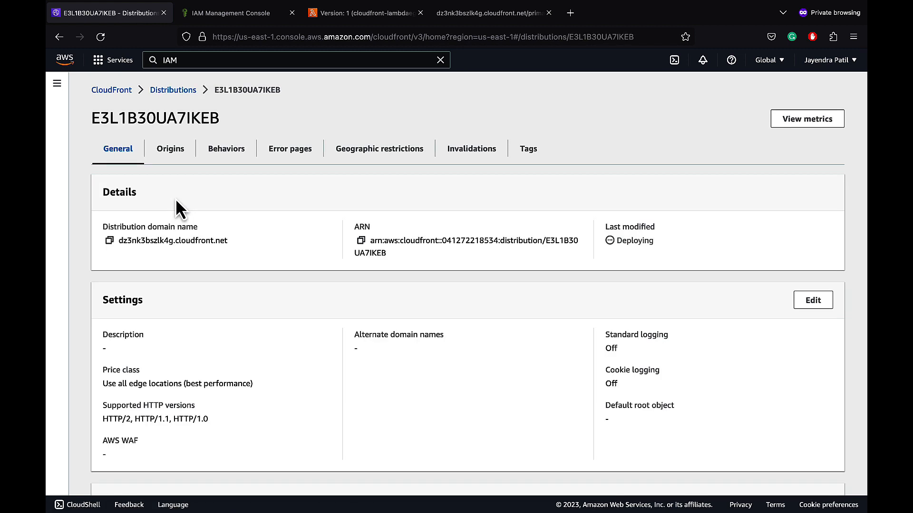
left_click(218, 154)
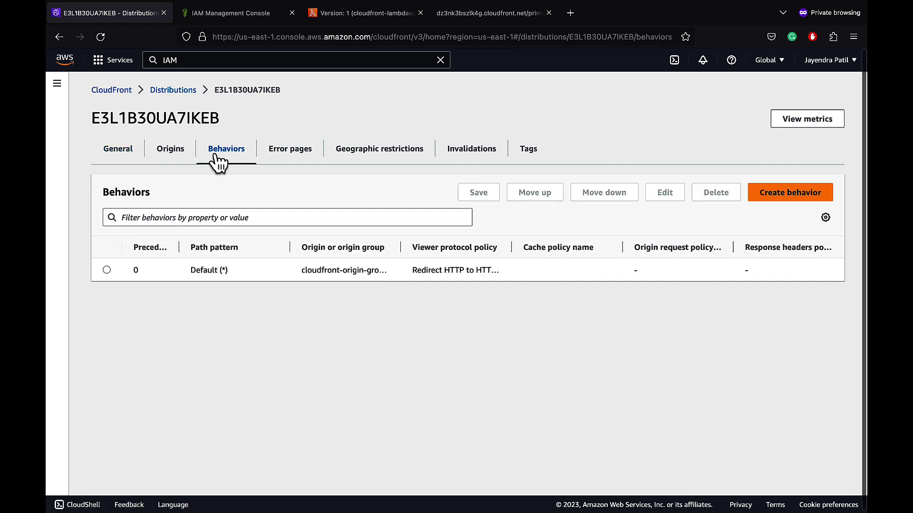
left_click(106, 270)
left_click(663, 194)
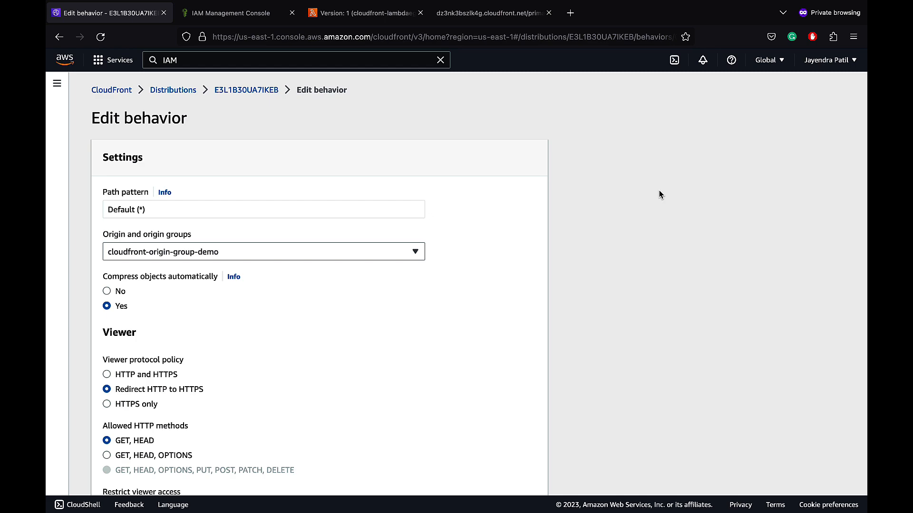
scroll(659, 191, "down", 10)
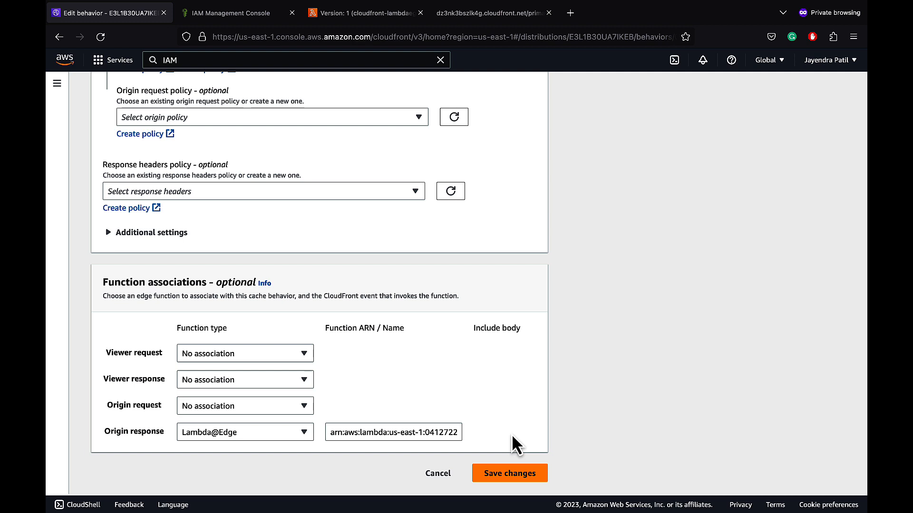
left_click(438, 473)
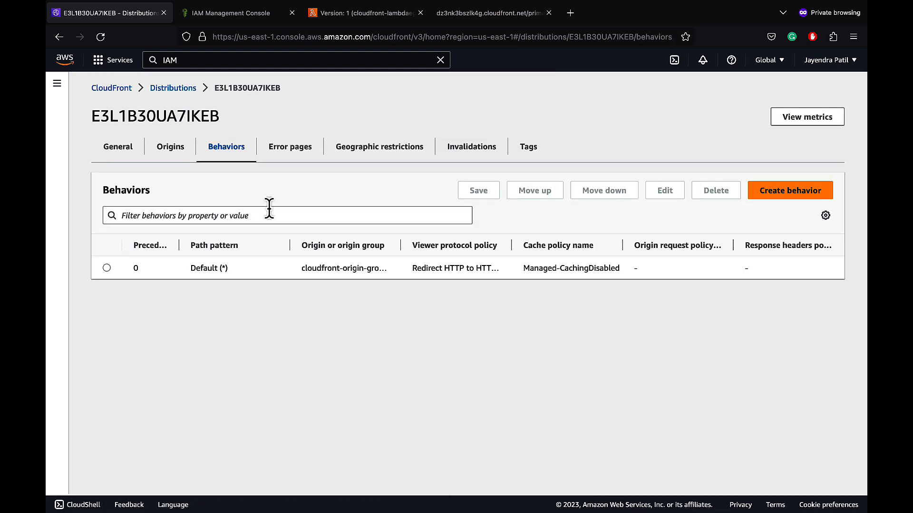
Return to the distributions list and refresh to see the deployment finished
left_click(122, 150)
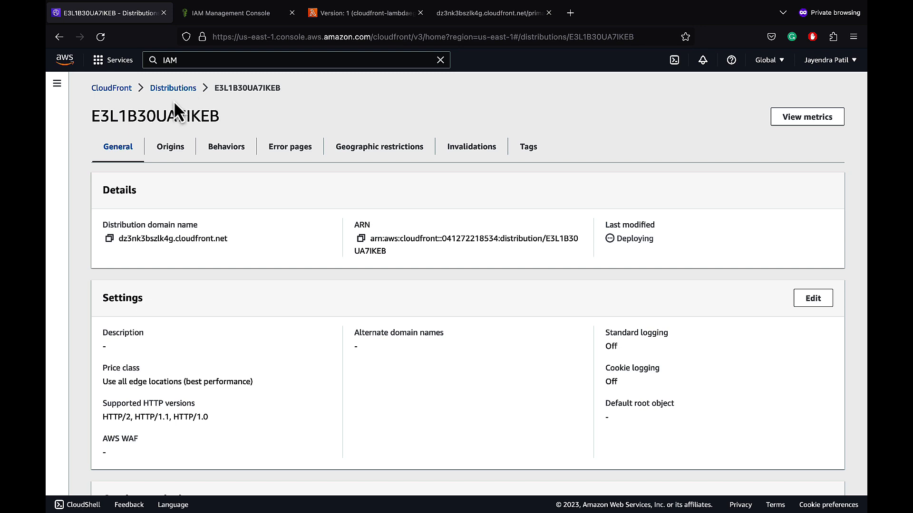
left_click(173, 88)
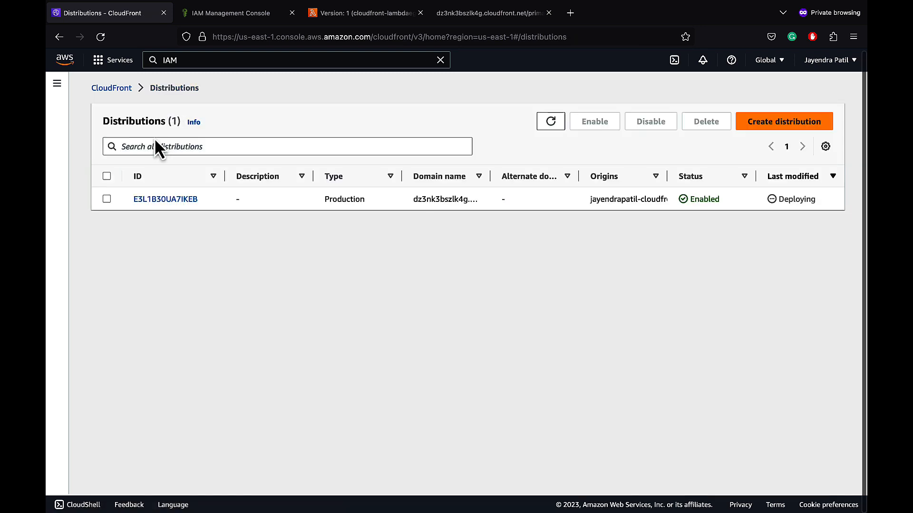
left_click(550, 121)
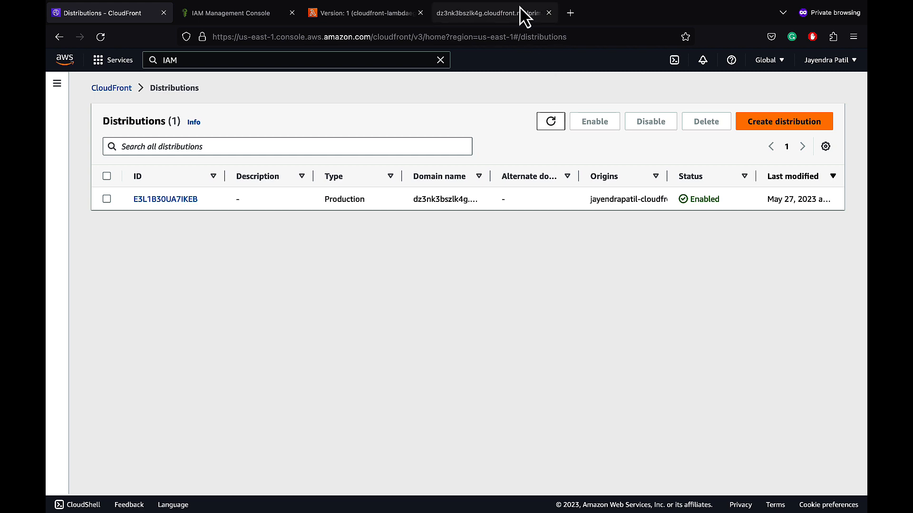
Reload primary.html in Firefox and inspect its response headers, now showing content-security-policy, strict-transport-security and x-frame-options
left_click(489, 13)
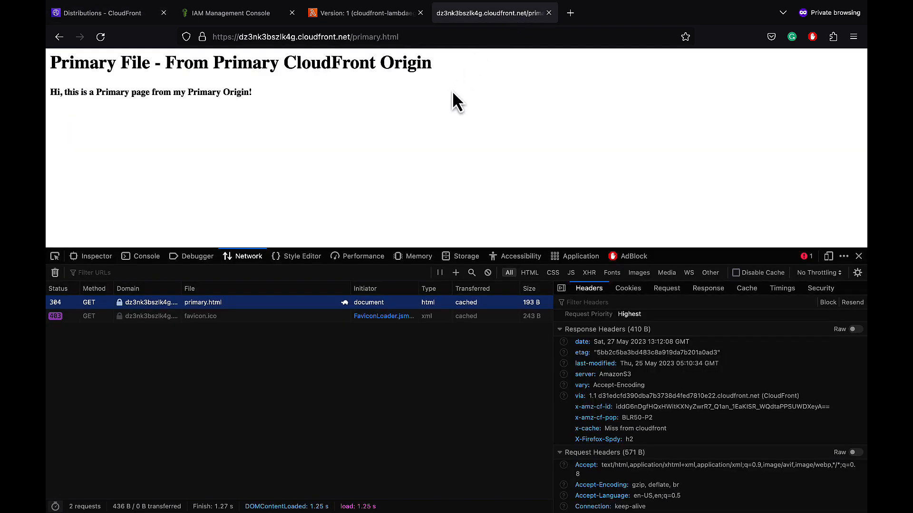
key("F5")
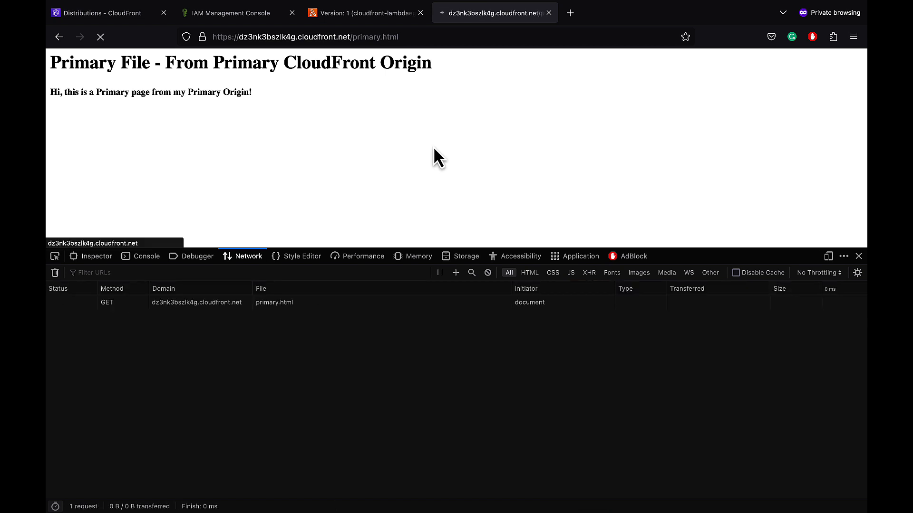
left_click(166, 303)
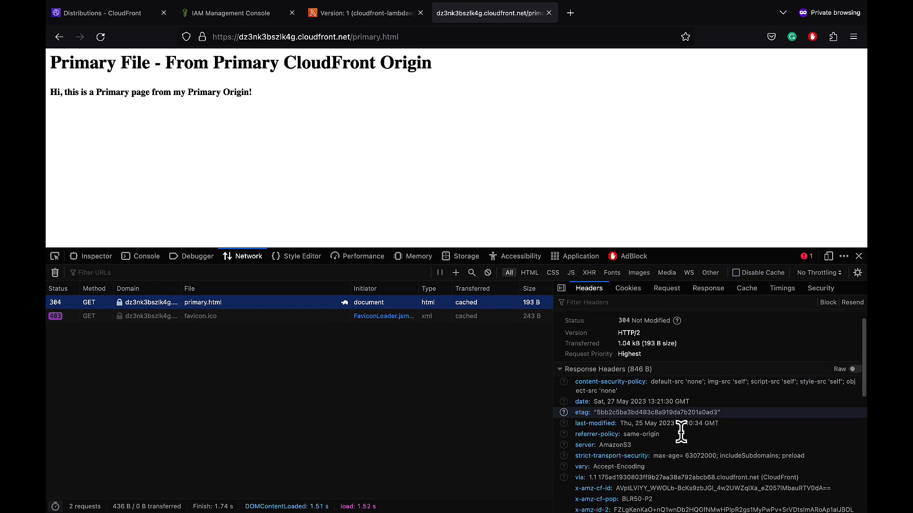
scroll(681, 431, "down", 3)
scroll(678, 413, "up", 1)
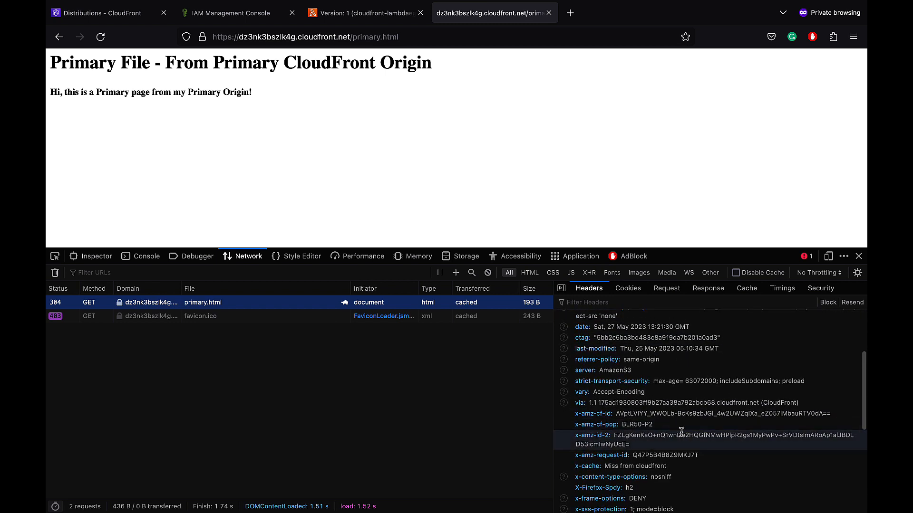
left_click_drag(658, 248, 653, 197)
scroll(742, 317, "up", 1)
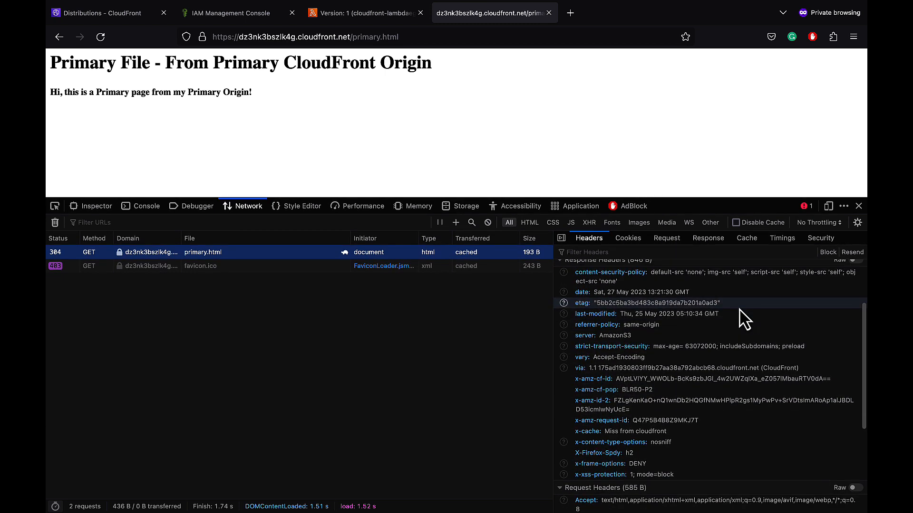